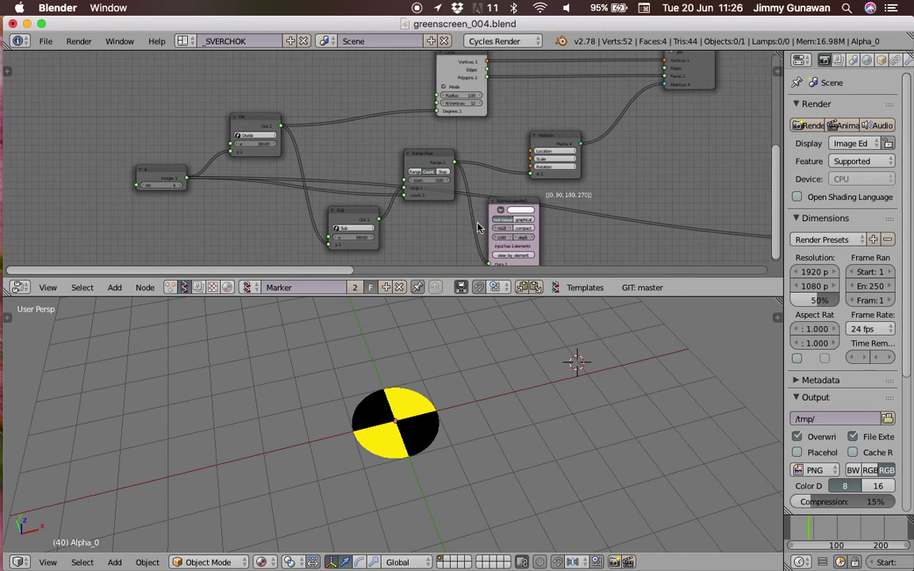
Step: Switch the 3D viewport to the top view and frame the circular marker
middle_click_drag(476, 382, 385, 397)
scroll(374, 393, "down", 1)
scroll(385, 386, "up", 2)
middle_click_drag(558, 210, 482, 203)
scroll(482, 203, "down", 1)
mouse_move(619, 205)
middle_mouse_down()
mouse_move(351, 202)
mouse_move(415, 173)
mouse_move(640, 151)
middle_mouse_up()
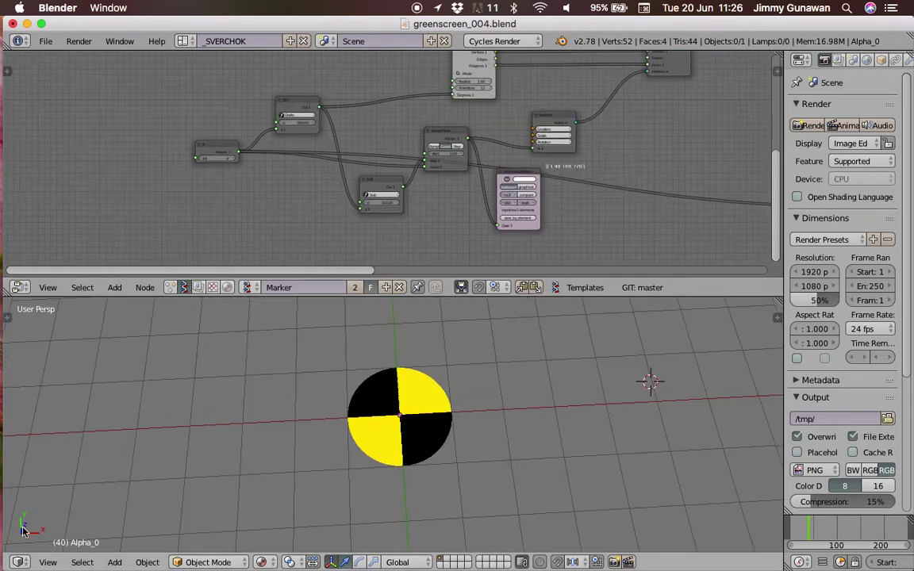
left_click(47, 562)
left_click(82, 495)
scroll(347, 471, "down", 6)
scroll(347, 387, "up", 6)
scroll(468, 412, "down", 3)
middle_click_drag(468, 413, 455, 403, "shift")
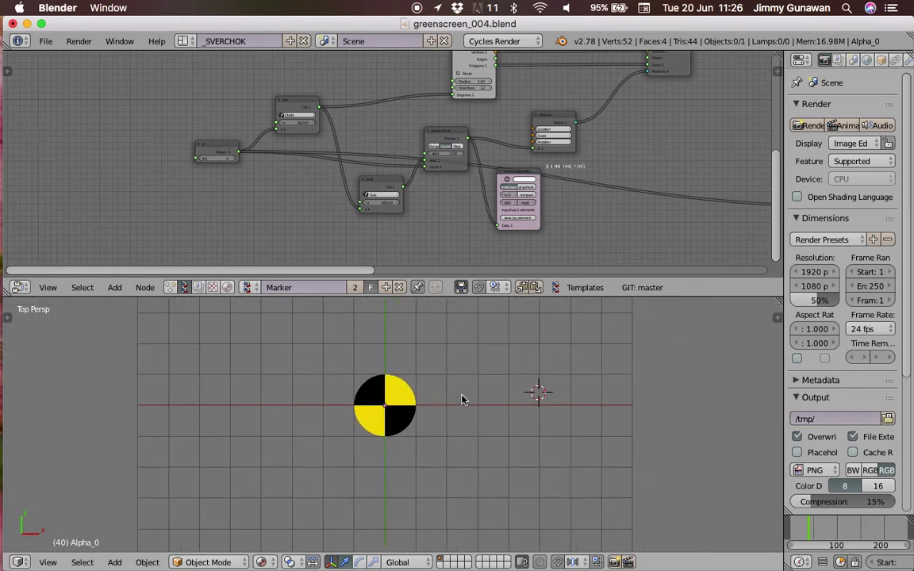
scroll(400, 424, "up", 3)
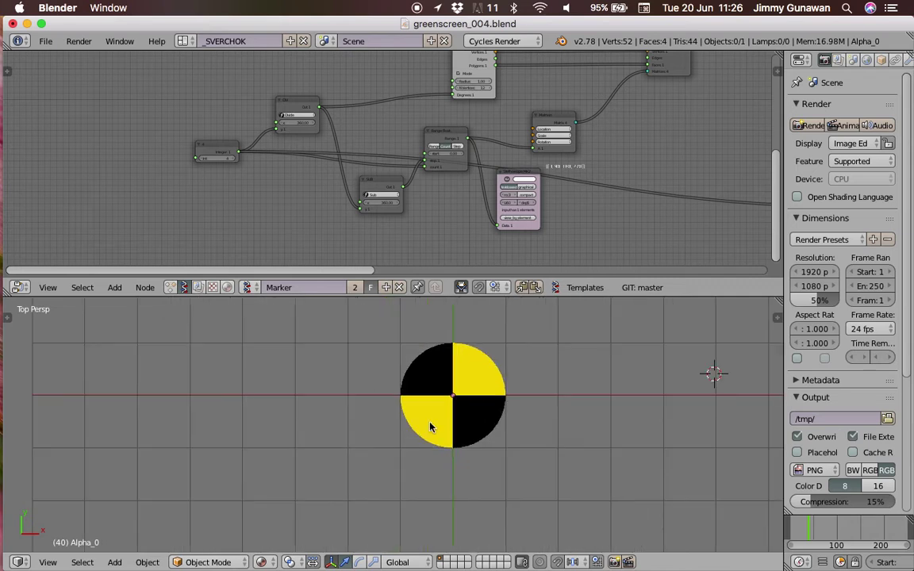
Step: Raise the marker's segment count to 6 in the integer node
middle_click_drag(383, 161, 468, 163)
scroll(339, 155, "up", 3)
middle_click_drag(352, 203, 308, 214)
left_click(254, 185)
left_click(255, 185)
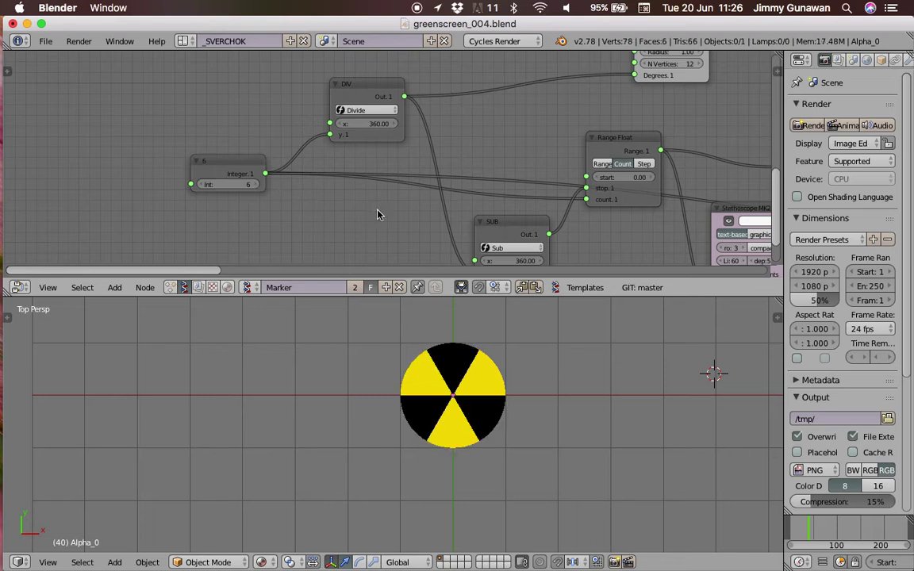
Step: Raise the integer node's value step by step to 16, increasing the marker's segment count
scroll(378, 214, "right", 2)
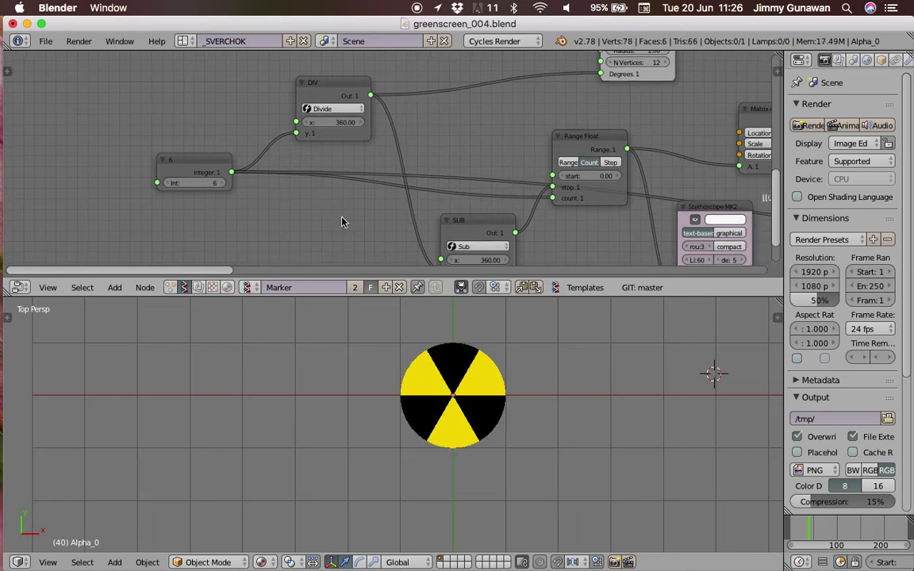
left_click(224, 185)
left_click(224, 185)
left_click(224, 185)
left_click(225, 185)
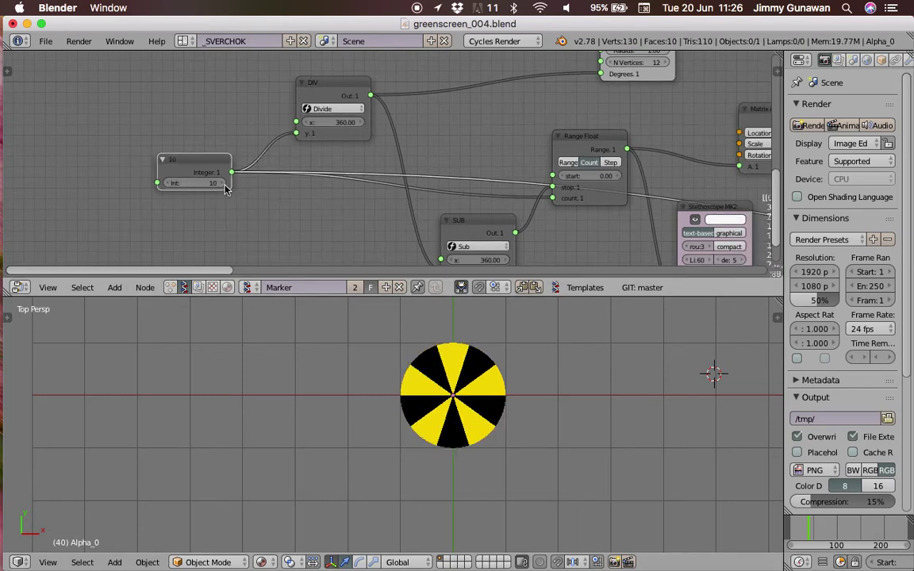
left_click(225, 185)
left_click(225, 184)
left_click(225, 185)
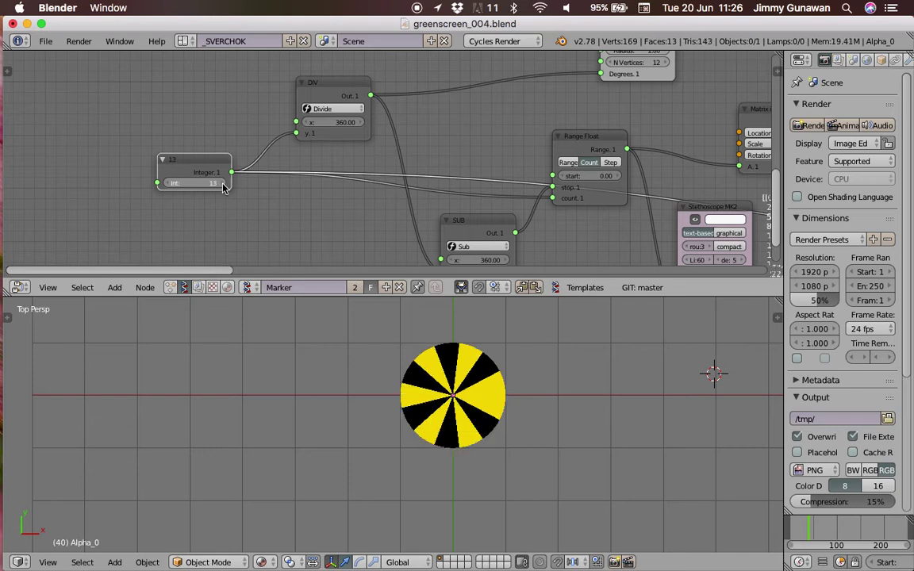
left_click(225, 185)
left_click(225, 185)
left_click(225, 185)
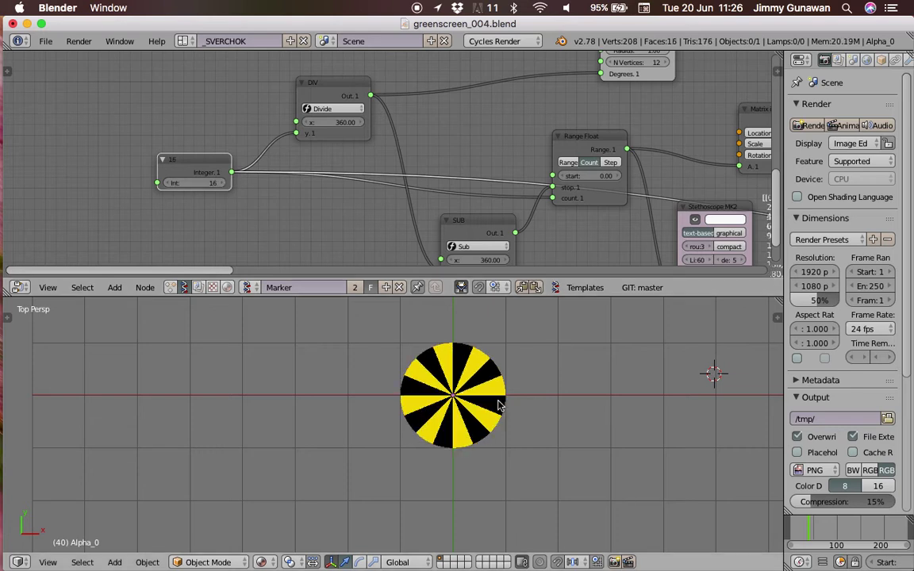
Step: Continue raising the marker's segment count in the integer node up to 22
scroll(497, 403, "up", 3)
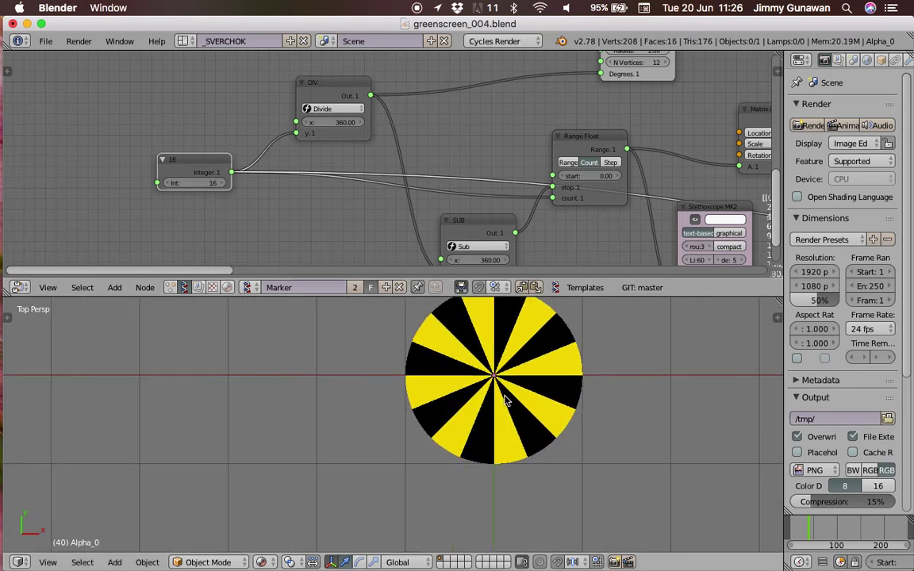
left_click(223, 184)
left_click(222, 184)
left_click(223, 184)
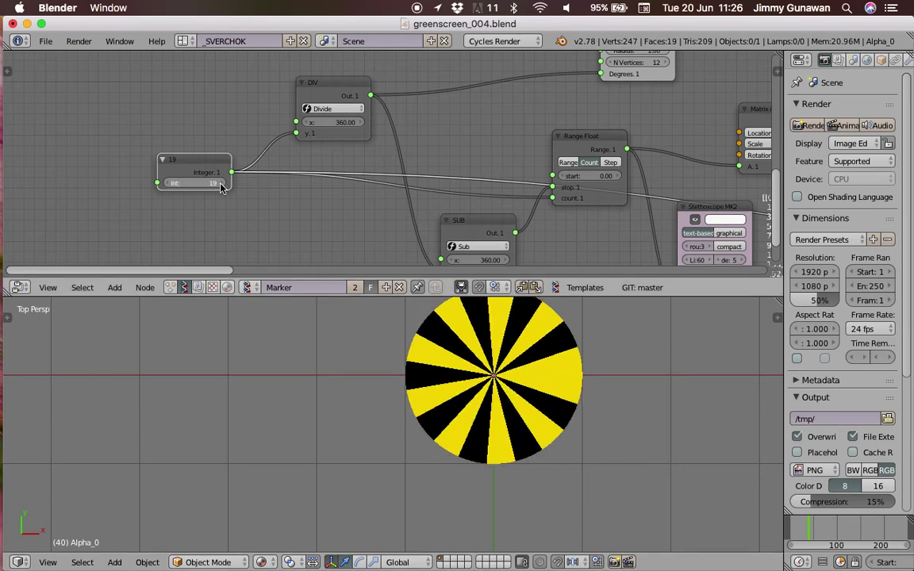
left_click(223, 184)
left_click(223, 184)
left_click(223, 185)
Step: Restore the top view, set the integer node's value to 6 and save the file
middle_click_drag(495, 353, 44, 501, "shift")
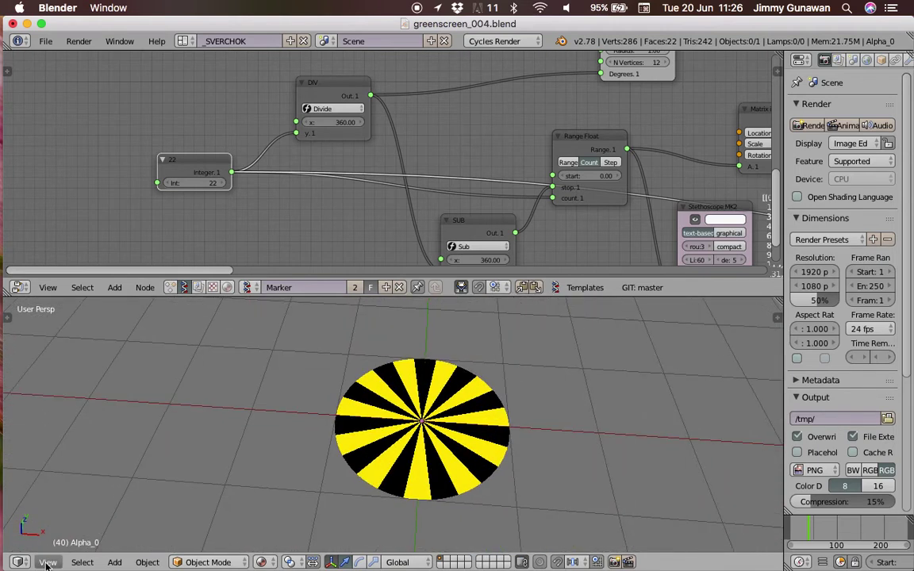
left_click(46, 562)
left_click(71, 448)
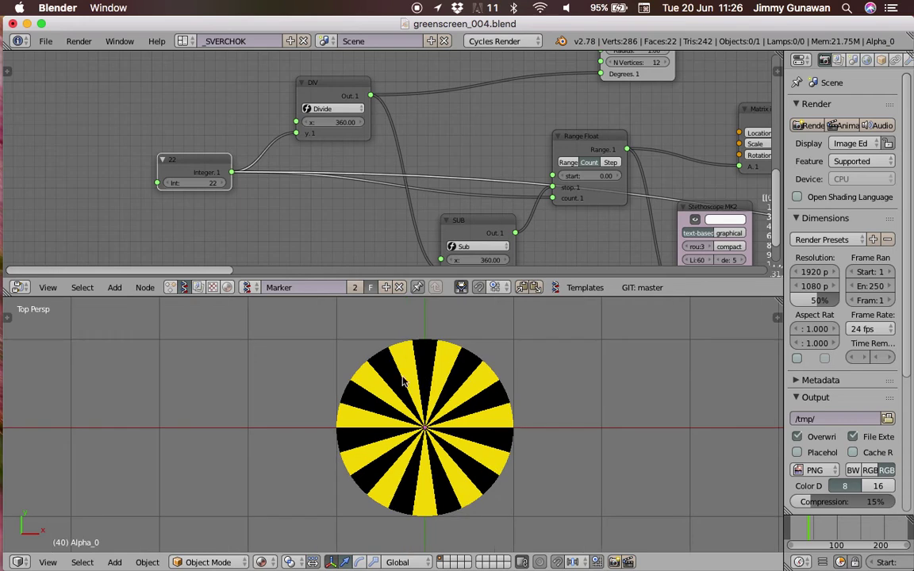
scroll(726, 400, "down", 2)
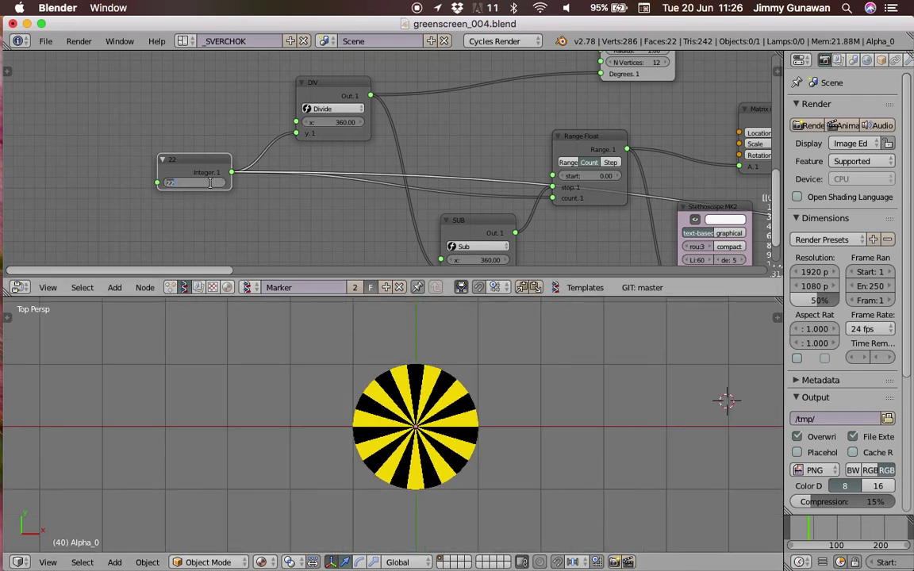
key("Return")
left_click(712, 464)
left_click(620, 415)
key("ctrl+s")
left_click(619, 415)
Step: Examine the marker's node tree from the Range Float node through to the color nodes, and select the marker
middle_click_drag(442, 179, 340, 175)
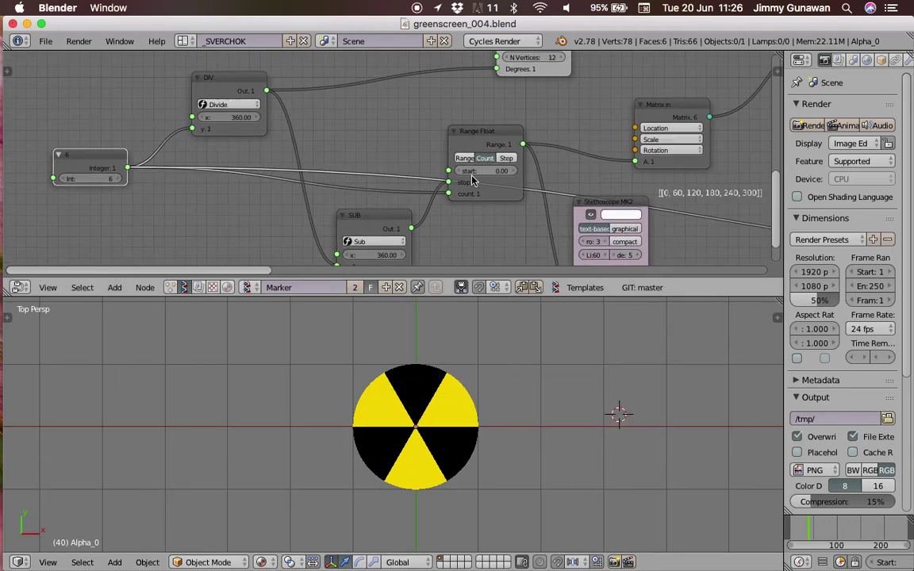
scroll(611, 188, "down", 6)
middle_click_drag(614, 188, 343, 200)
middle_click_drag(577, 195, 467, 213)
scroll(468, 218, "left", 3, "ctrl")
scroll(480, 205, "left", 5, "ctrl")
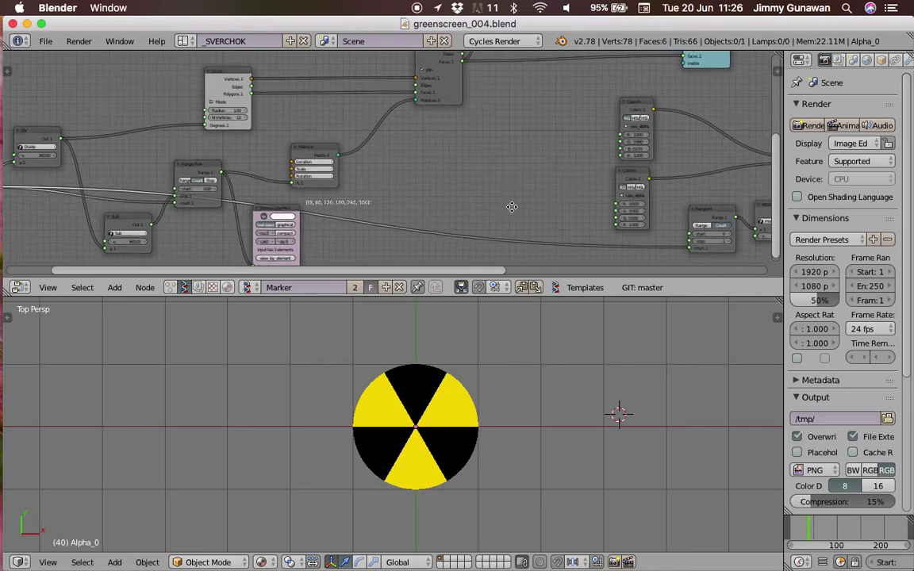
scroll(444, 151, "right", 5, "ctrl")
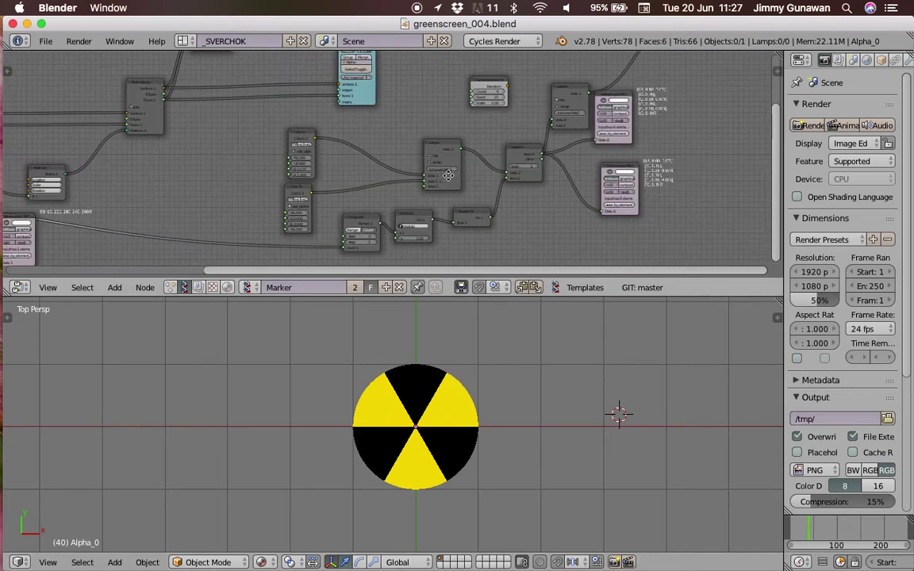
left_click(388, 460)
right_click(337, 361)
scroll(337, 364, "up", 2)
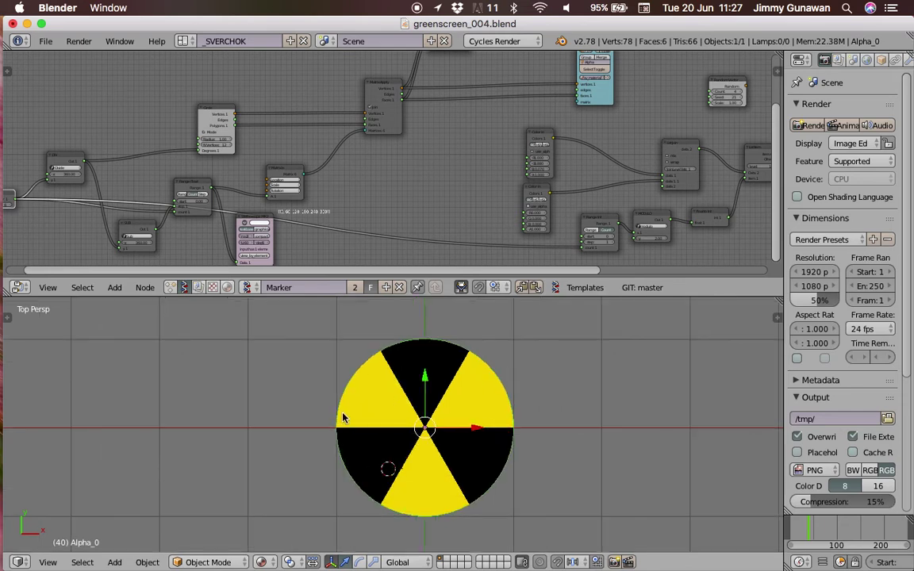
Step: Open the recent file marker_placement_002.blend and change the viewport shading so the linked markers display their colours
left_click(46, 41)
mouse_move(94, 87)
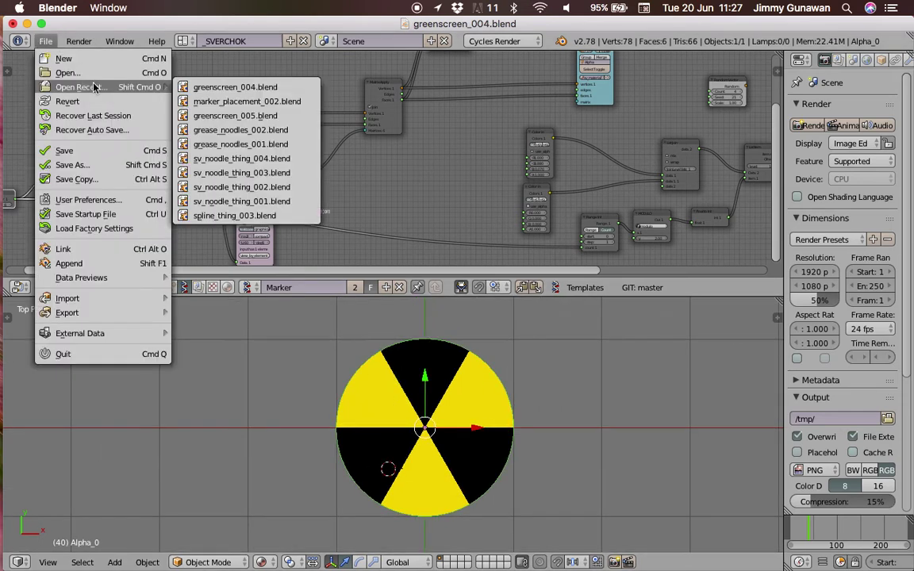
left_click(277, 102)
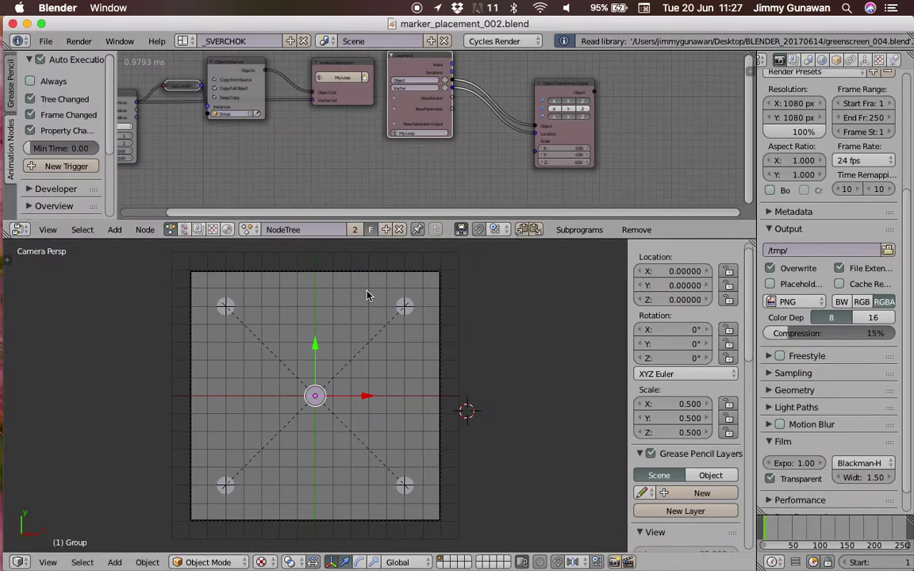
left_click(267, 561)
left_click(302, 492)
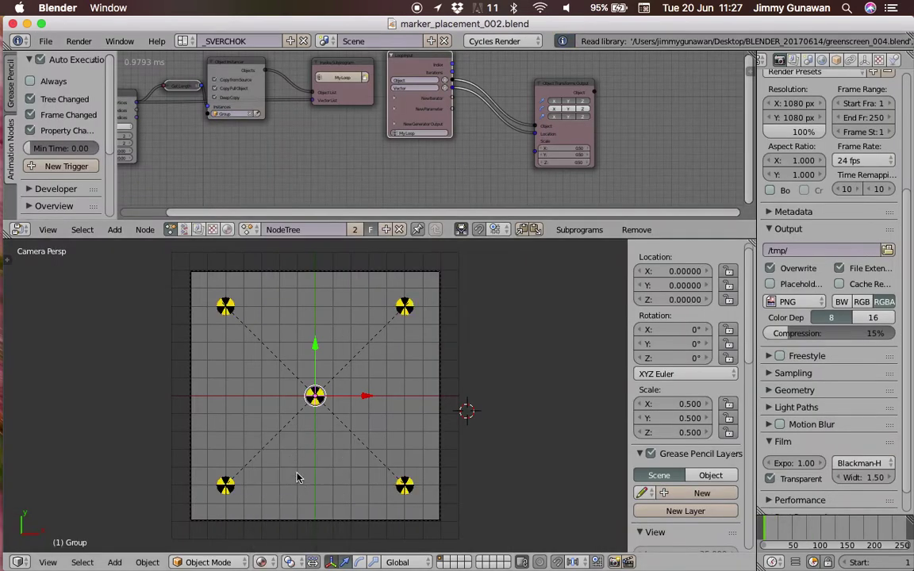
scroll(320, 408, "up", 2)
scroll(315, 393, "down", 1)
Step: Enlarge the node editor and set the Grid Mesh node's X Divisions and Y Divisions to 3
middle_click_drag(310, 173, 444, 193)
left_click_drag(484, 237, 524, 312)
left_click_drag(756, 208, 801, 207)
scroll(320, 166, "up", 2)
scroll(320, 167, "up", 1)
left_click(299, 188)
left_click(298, 200)
scroll(437, 442, "down", 1)
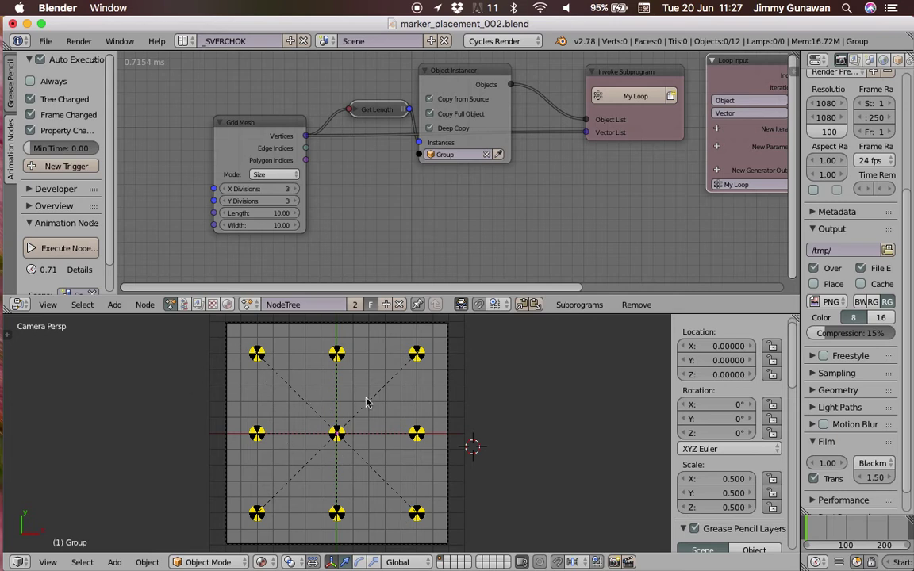
Step: Examine how the Grid Mesh, Object Instancer, Invoke Subprogram and Loop Input nodes are connected
scroll(332, 200, "up", 2)
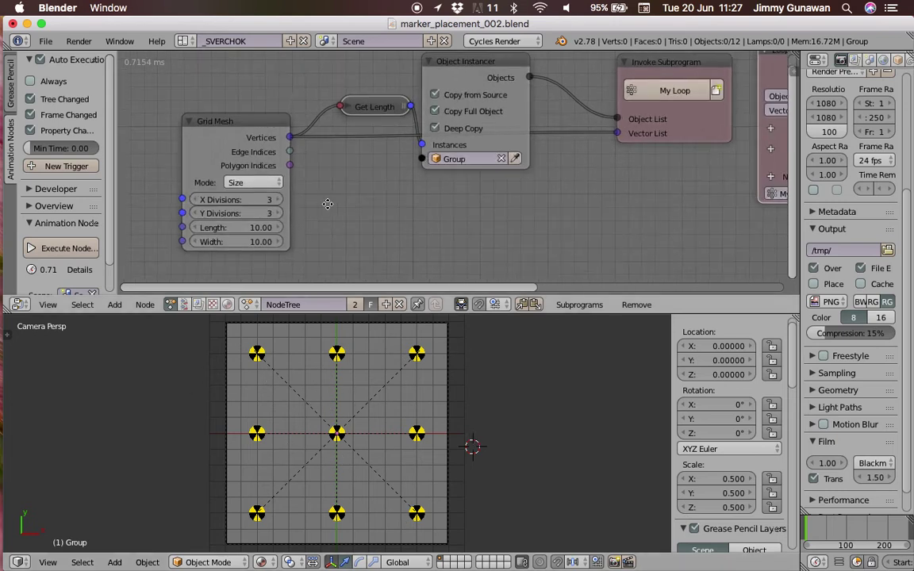
scroll(457, 220, "down", 2)
middle_click_drag(625, 219, 540, 208)
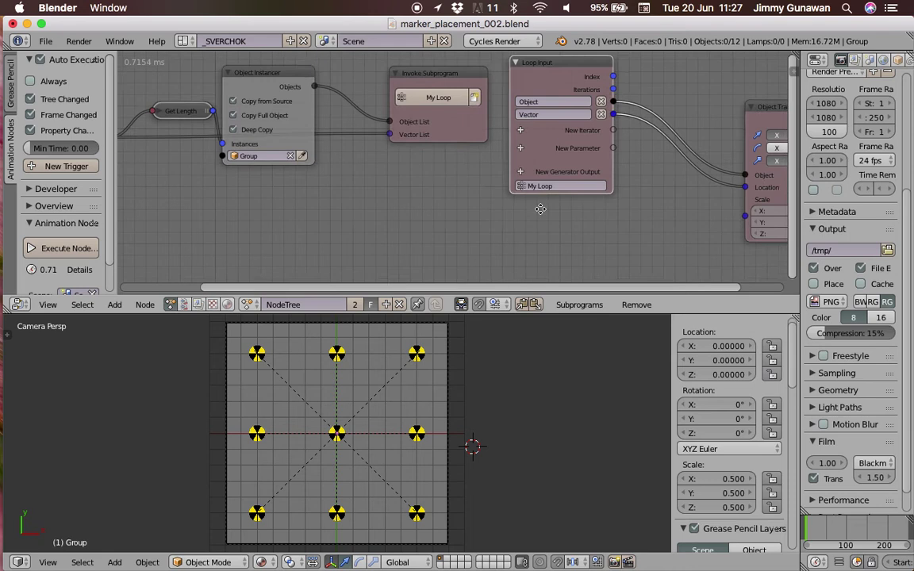
middle_click_drag(437, 227, 470, 230)
scroll(470, 230, "left", 3)
scroll(361, 192, "left", 1)
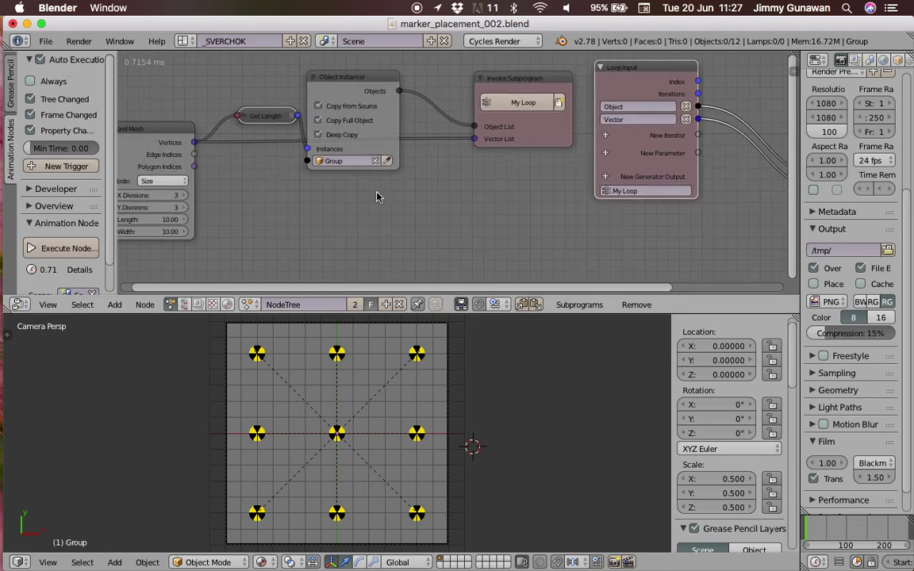
Step: Reopen the recent file greenscreen_004.blend
left_click(46, 41)
mouse_move(86, 86)
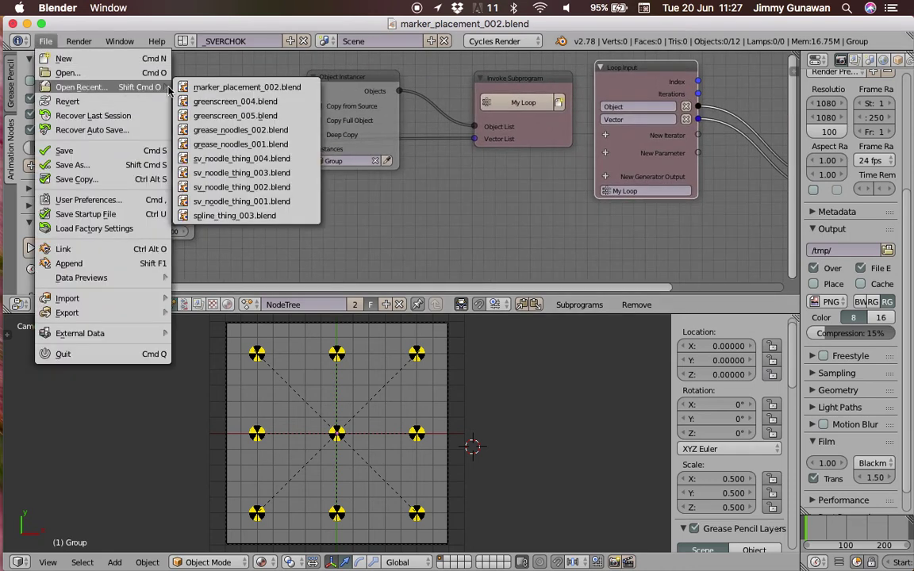
left_click(220, 102)
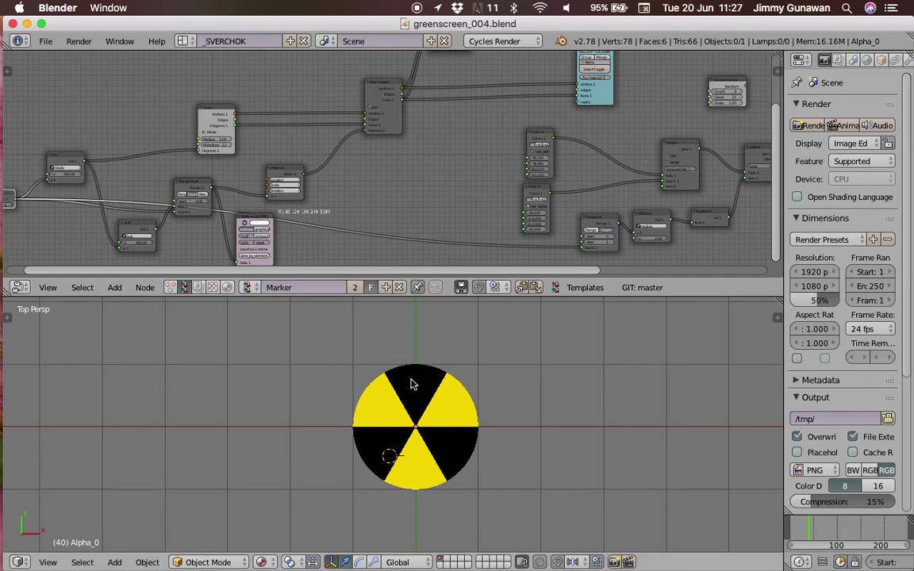
Step: Set the integer node's value to 4 for a four-segment marker and save the file
scroll(402, 130, "down", 3)
scroll(296, 156, "up", 3)
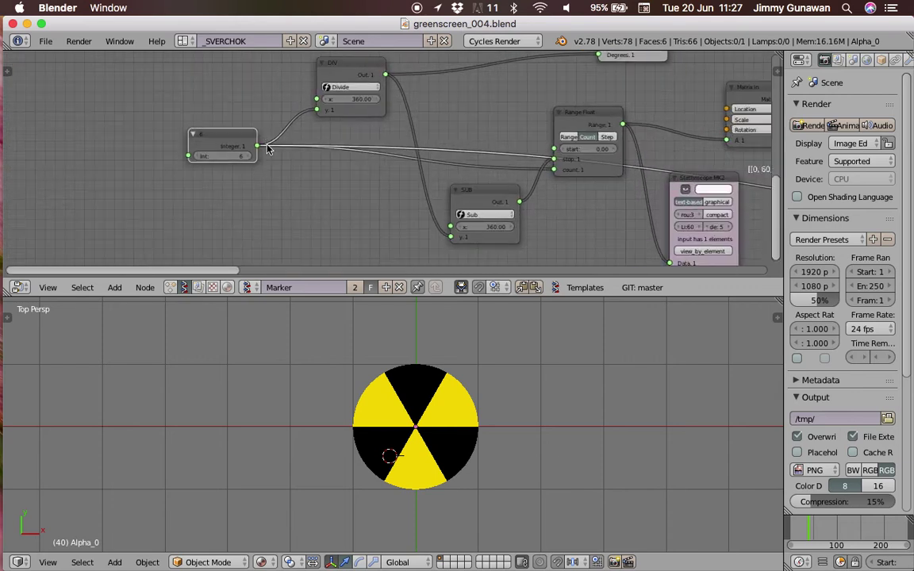
left_click(198, 157)
left_click(198, 157)
key("super+s")
left_click(553, 437)
Step: Reopen marker_placement_002.blend to load the updated linked marker across the grid
left_click(45, 40)
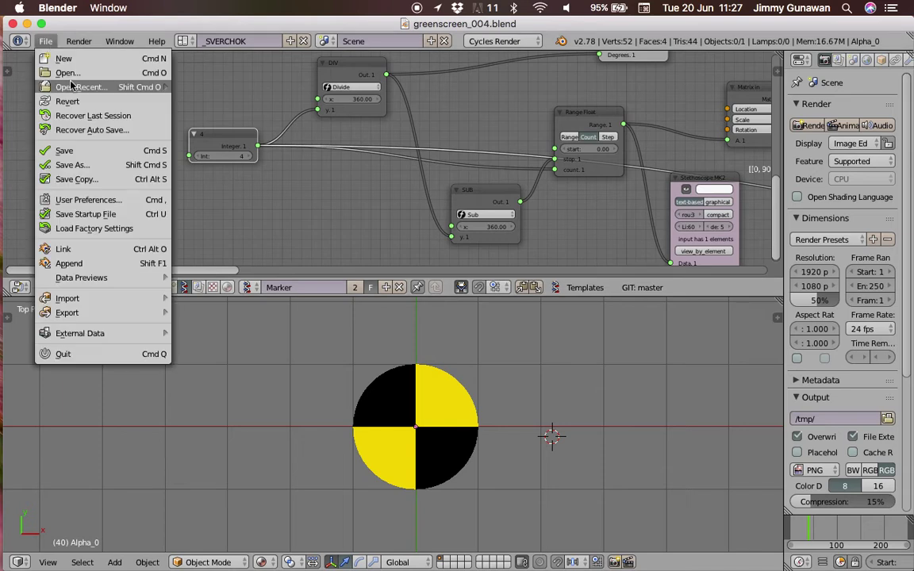
mouse_move(78, 86)
left_click(226, 93)
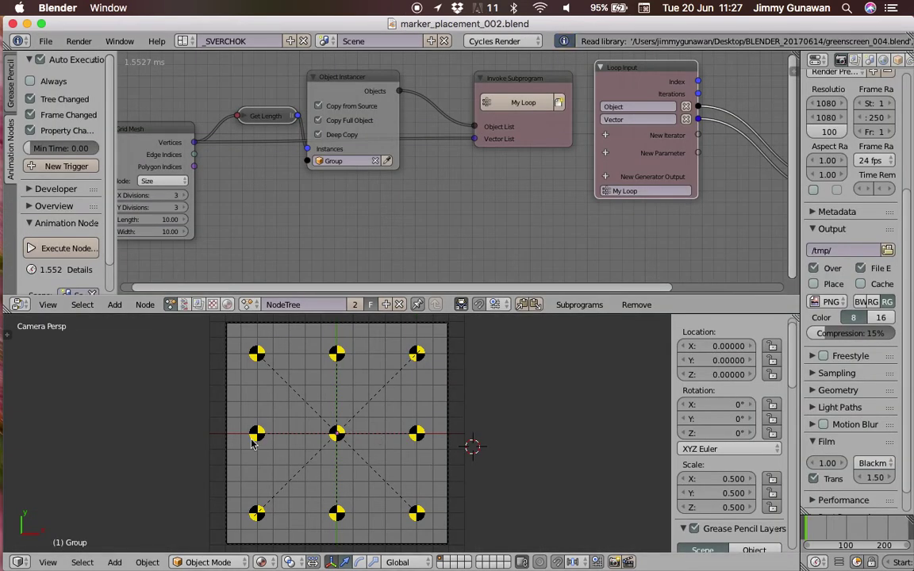
Step: Return to the marker source file greenscreen_004.blend from the recent files
left_click(45, 40)
mouse_move(78, 86)
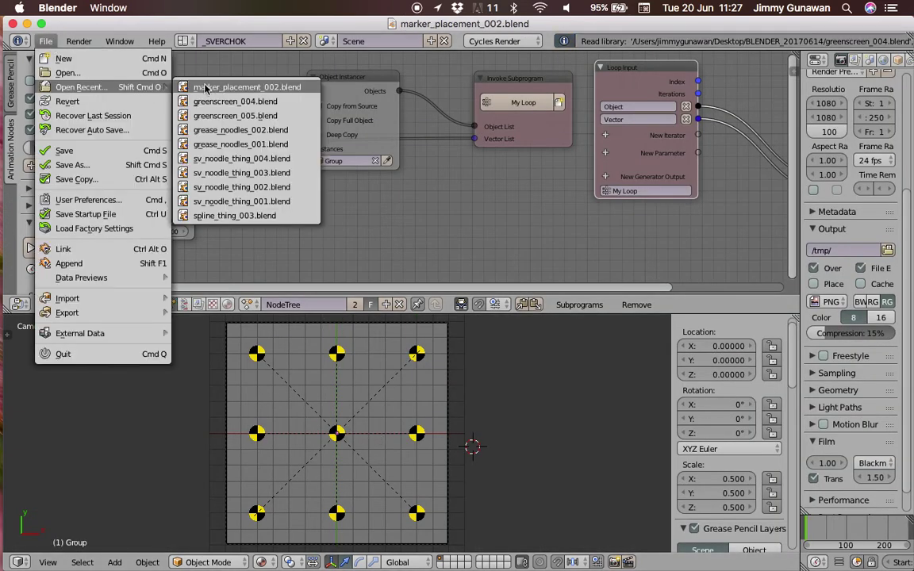
left_click(225, 99)
Step: Enlarge the node editor in height and width to fit more of the marker's node tree
scroll(399, 203, "down", 1)
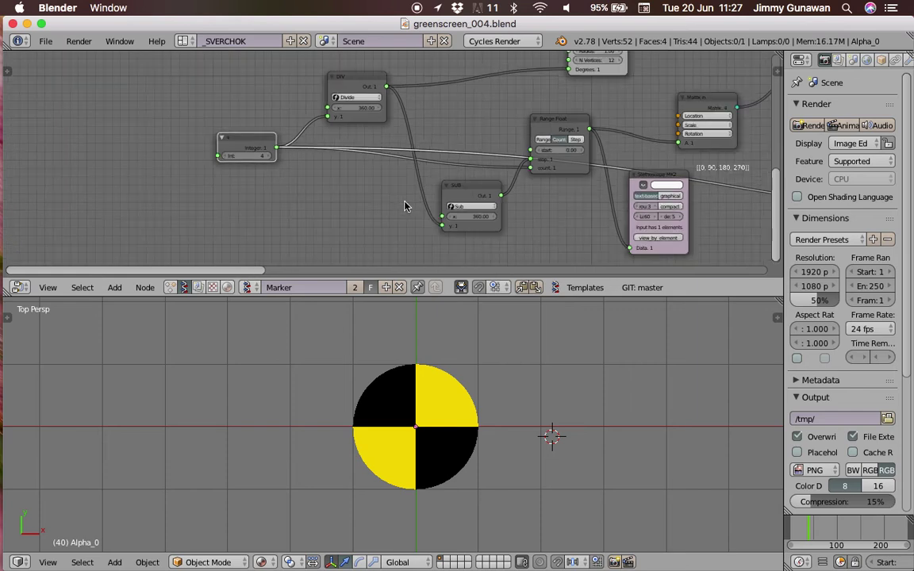
scroll(399, 204, "right", 5)
left_click_drag(456, 295, 456, 354)
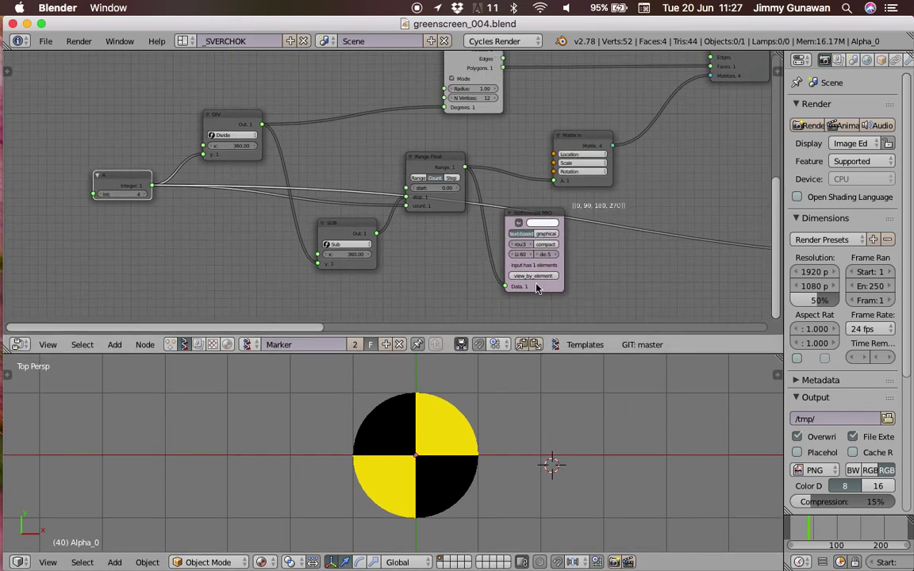
scroll(555, 273, "down", 3, "ctrl")
left_click_drag(784, 198, 843, 197)
right_click(414, 421)
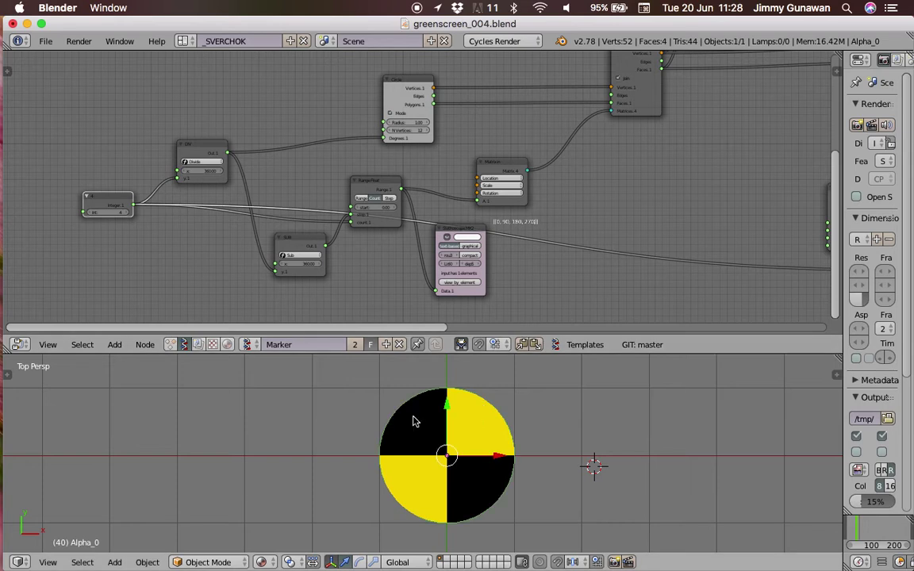
key("g")
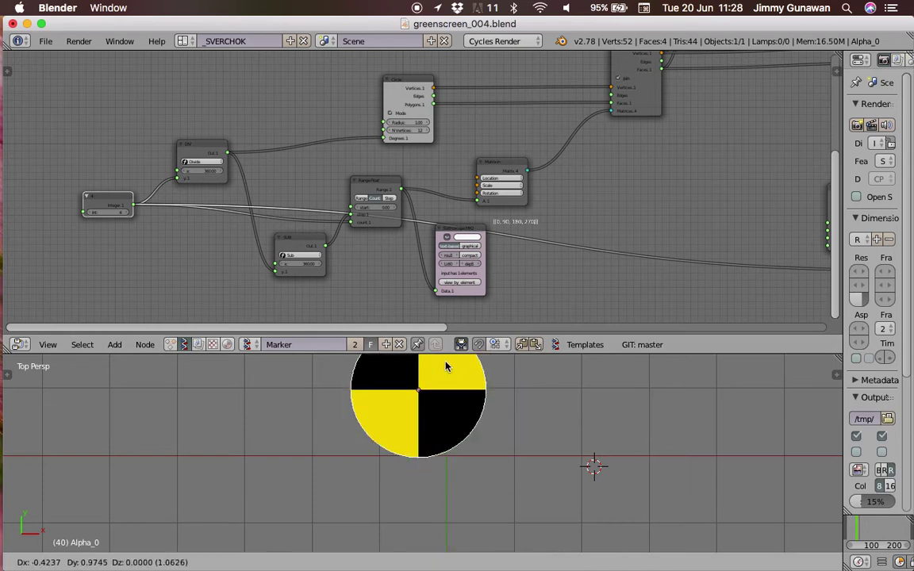
key("Escape")
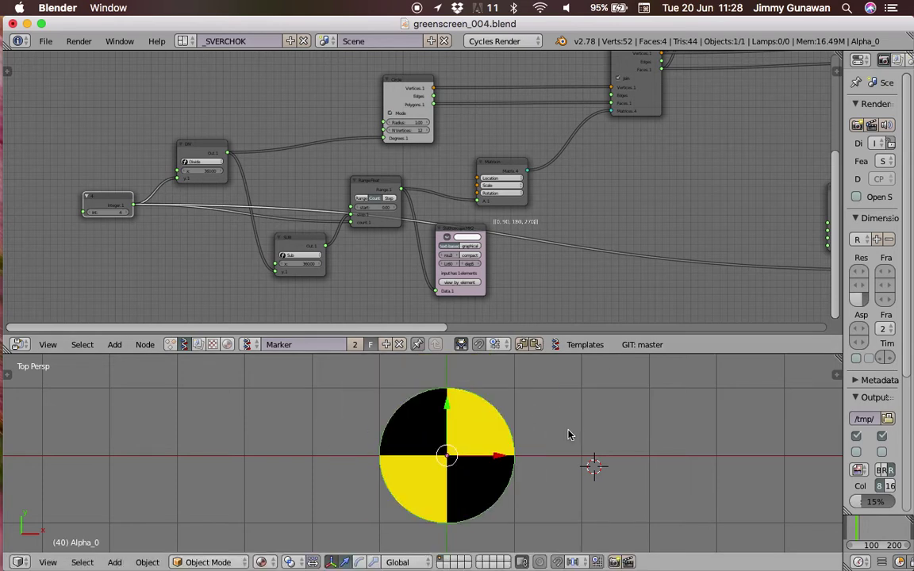
Step: Reposition the Stethoscope node below Range Float and the lower Stethoscope node beside List Item
middle_click_drag(487, 272, 615, 276)
left_click_drag(530, 235, 540, 254)
middle_click_drag(337, 247, 392, 255)
scroll(412, 226, "right", 15)
left_click_drag(434, 212, 417, 207)
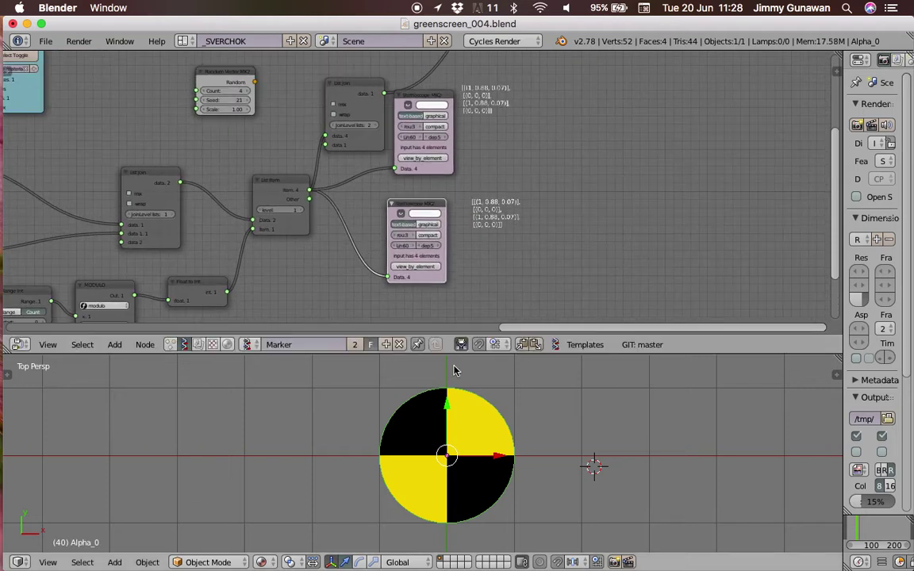
key("r")
key("r")
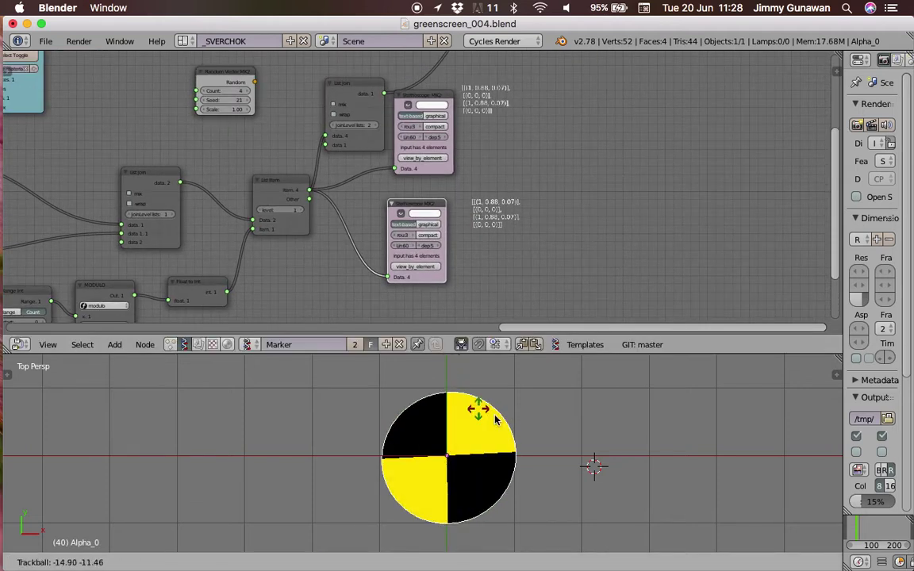
key("Escape")
Step: Move the Vertex color new node up and farther away from the color list nodes
middle_click_drag(539, 209, 544, 272)
middle_click_drag(496, 224, 424, 317)
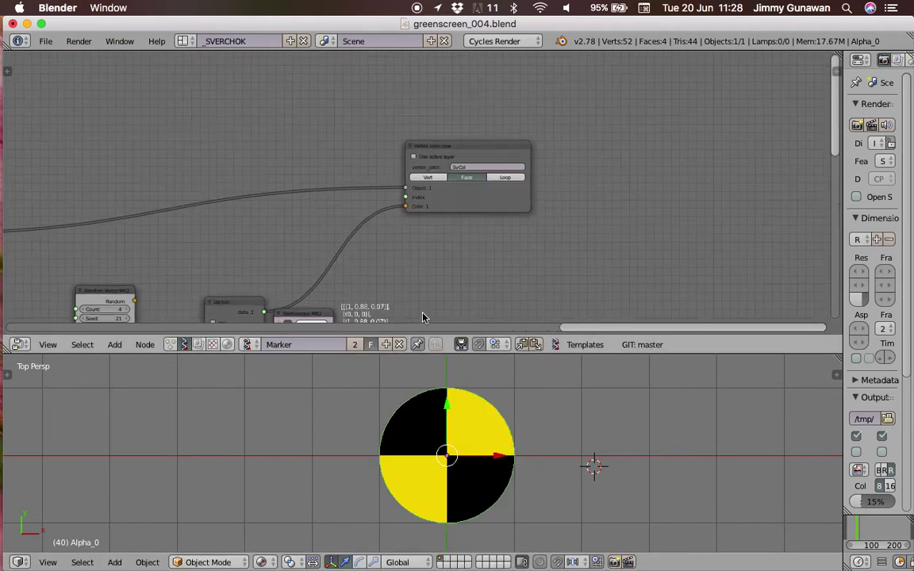
scroll(445, 278, "up", 3)
left_click_drag(494, 203, 561, 176)
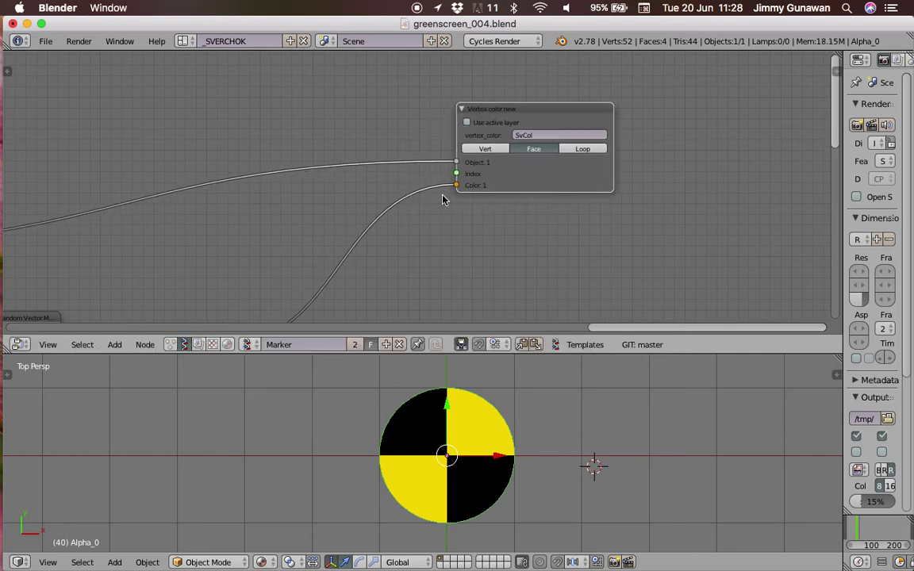
scroll(459, 215, "down", 3)
middle_click_drag(444, 317, 557, 217)
scroll(419, 476, "down", 5)
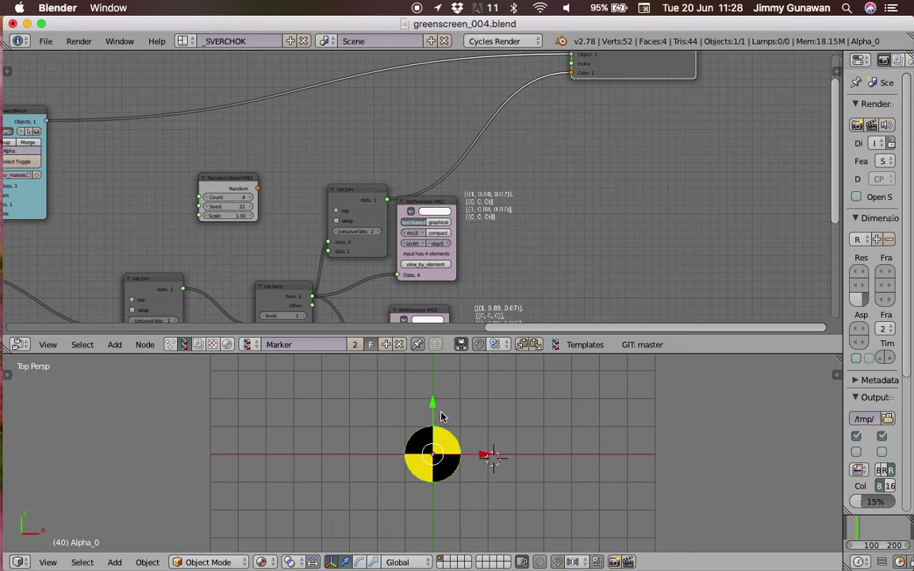
Step: Enlarge the node editor's height further to show more of the tree's starting nodes
scroll(443, 416, "up", 4)
scroll(279, 231, "down", 4)
middle_click_drag(127, 268, 445, 208)
middle_click_drag(296, 200, 434, 189)
middle_click_drag(326, 321, 620, 300)
scroll(443, 235, "up", 3)
middle_click_drag(442, 235, 381, 225)
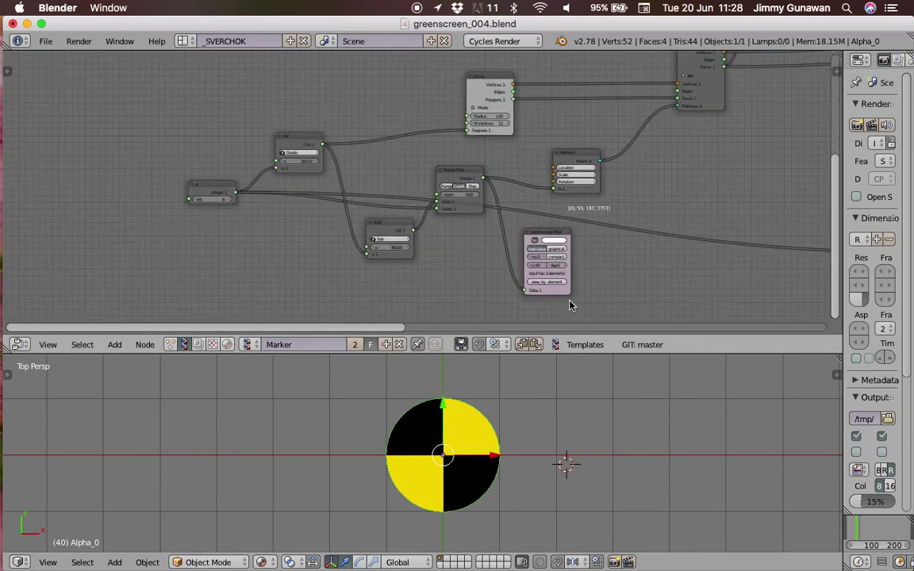
left_click_drag(581, 351, 581, 378)
middle_click_drag(455, 261, 339, 286)
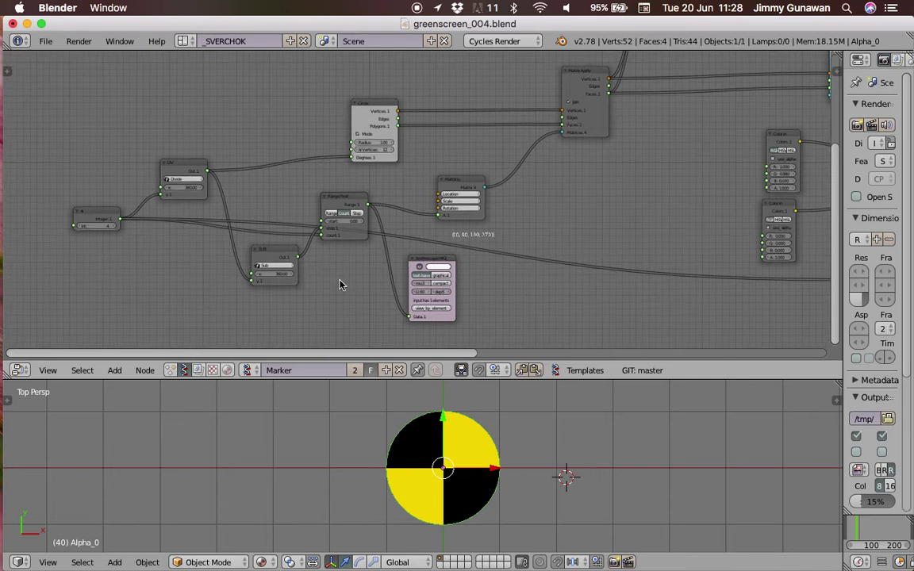
Step: Move the Circle node closer to the Matrix Apply node
scroll(373, 136, "up", 5)
middle_click_drag(357, 148, 359, 175)
left_click_drag(355, 126, 489, 93)
scroll(461, 210, "up", 2)
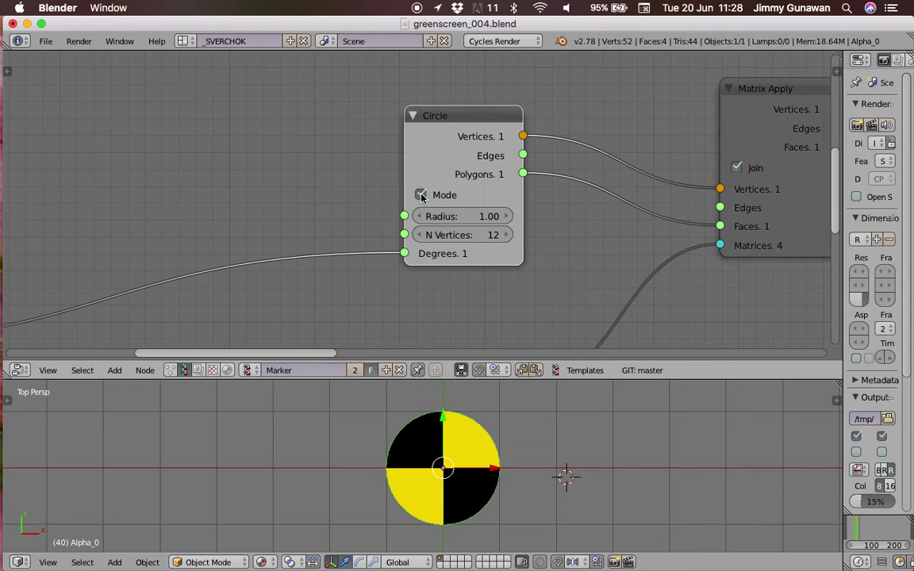
Step: Sketch a freehand circle and a pie wedge with an arrow between them beside the Circle node
middle_click_drag(275, 135, 314, 160)
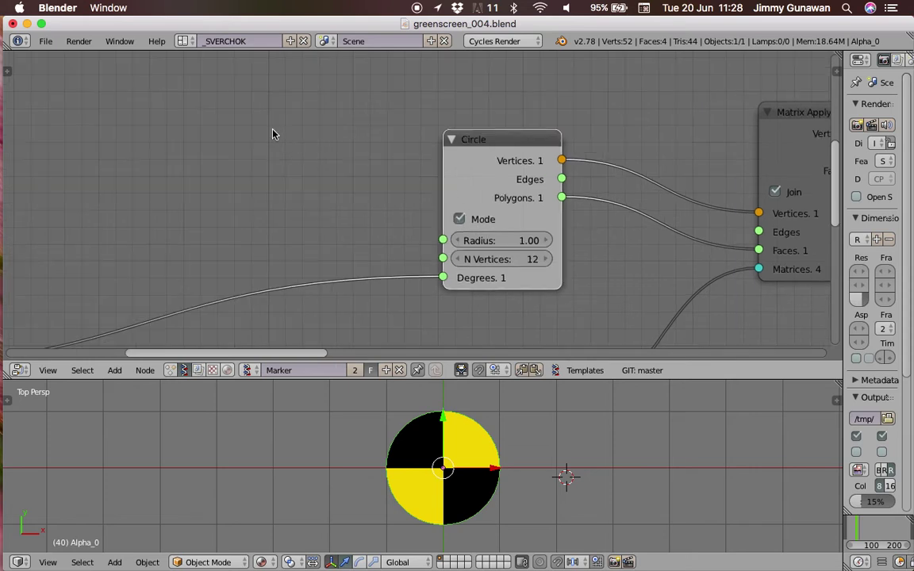
mouse_move(251, 171)
left_mouse_down()
mouse_move(336, 186)
mouse_move(265, 126)
left_mouse_up()
left_click_drag(193, 133, 177, 169)
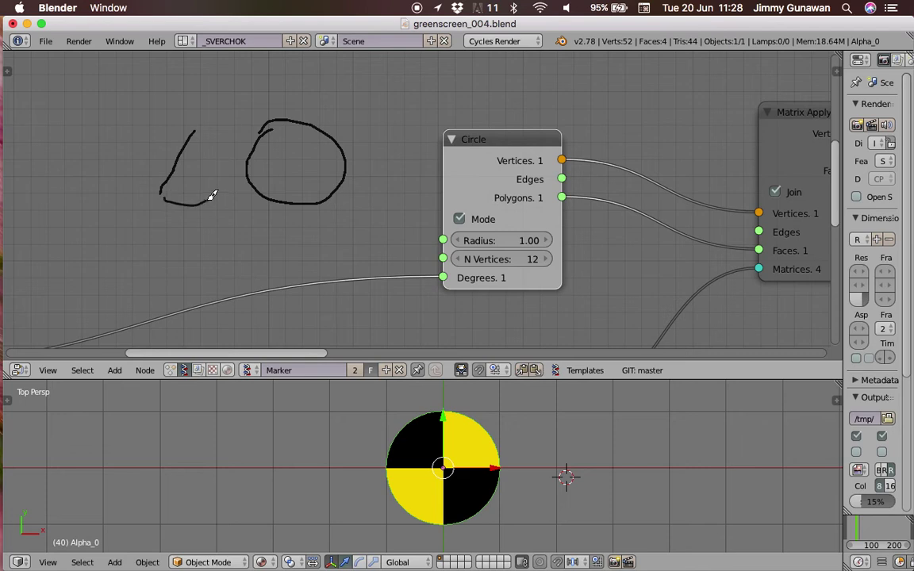
left_click_drag(212, 191, 213, 196)
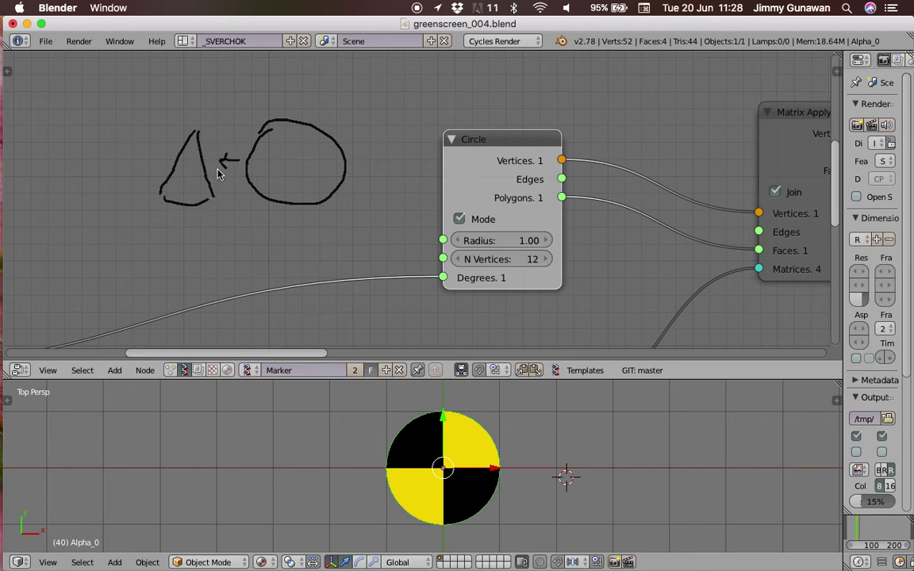
Step: Bring the Circle node nearer to Matrix Apply and place the Matrix in node directly beneath Circle
scroll(197, 167, "down", 1)
middle_click_drag(399, 274, 326, 187)
scroll(327, 184, "down", 2)
left_click_drag(411, 84, 460, 85)
left_click_drag(444, 276, 486, 238)
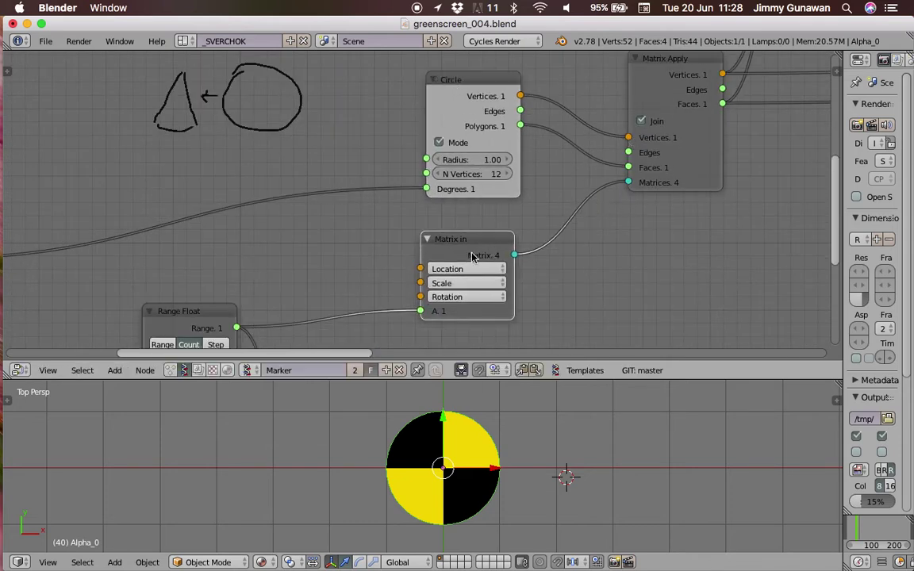
middle_click_drag(429, 306, 486, 255)
left_click_drag(520, 197, 522, 190)
Step: Check the angle list feeding Matrix in, and move the Viewer BMesh node closer to Matrix Apply
middle_click_drag(504, 275, 451, 192)
scroll(486, 266, "up", 3)
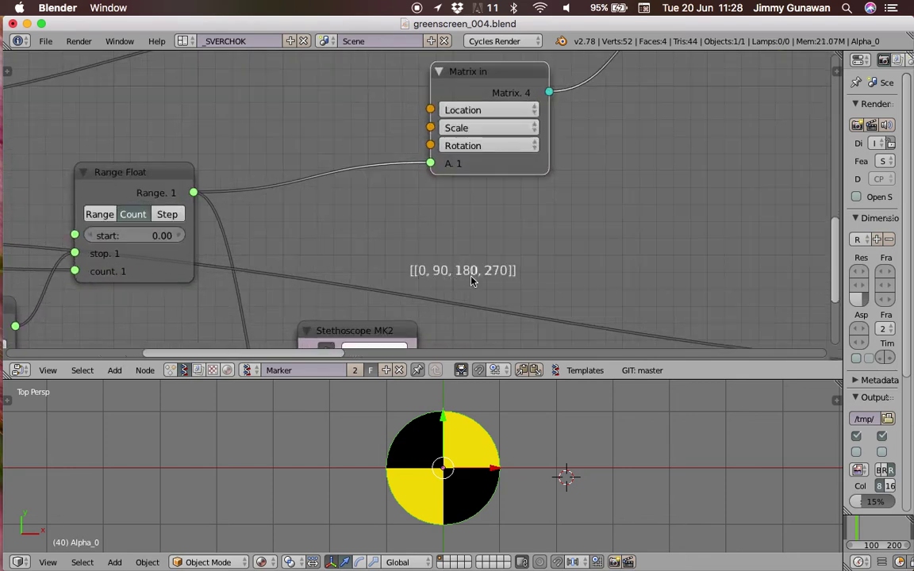
scroll(490, 281, "down", 2)
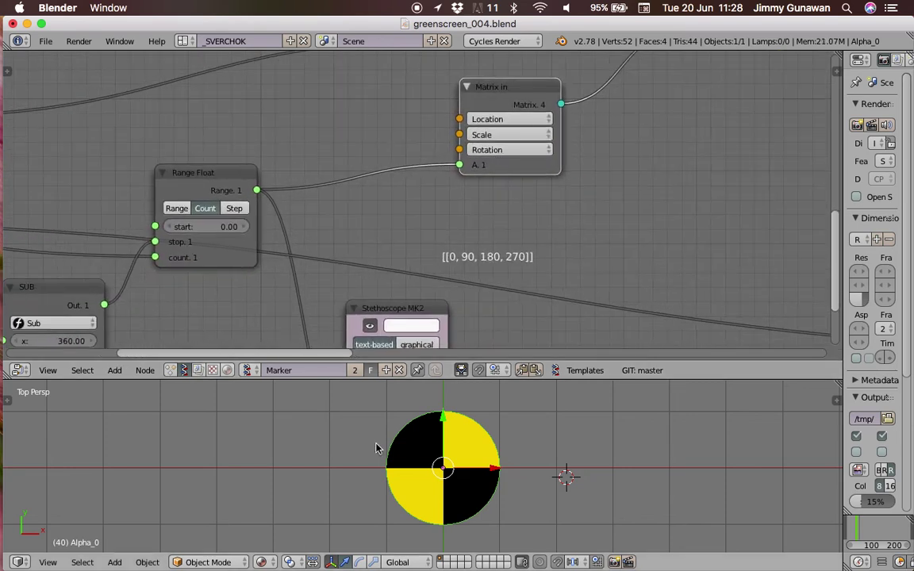
scroll(538, 278, "down", 4)
middle_click_drag(539, 277, 469, 303)
middle_click_drag(619, 171, 386, 269)
mouse_move(528, 229)
middle_mouse_down()
mouse_move(323, 150)
mouse_move(309, 176)
mouse_move(439, 240)
mouse_move(428, 183)
mouse_move(502, 194)
middle_mouse_up()
left_click_drag(533, 149, 442, 138)
middle_click_drag(164, 341, 168, 313)
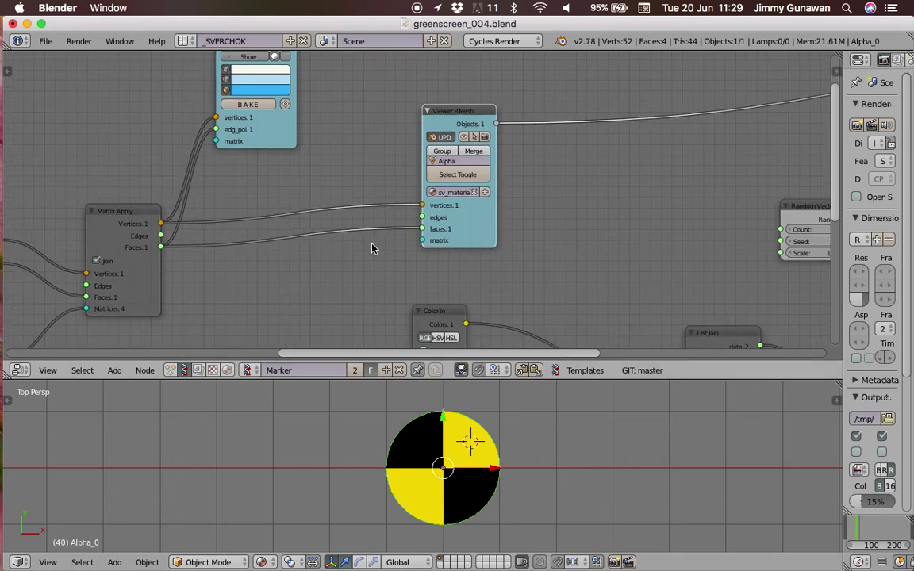
Step: Reposition the Vertex color new node and the level-2 List Join node that supplies its colors
middle_click_drag(524, 167, 182, 240)
middle_click_drag(533, 208, 268, 215)
left_click_drag(762, 154, 742, 200)
scroll(587, 278, "down", 5)
left_click_drag(458, 183, 464, 151)
Step: Turn off Join on the Matrix Apply node to output the marker's segments as separate objects
middle_click_drag(366, 264, 581, 182)
scroll(579, 181, "down", 2)
middle_click_drag(387, 228, 483, 189)
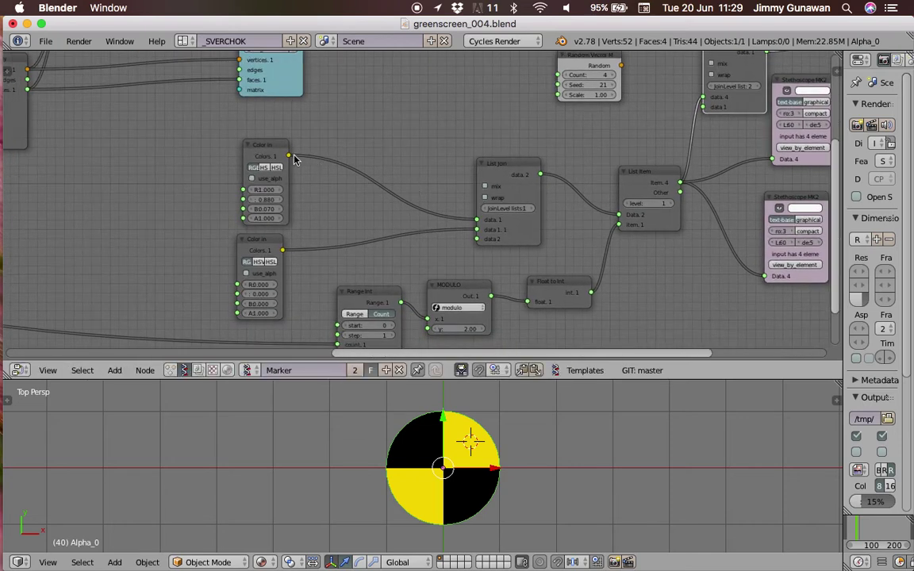
scroll(501, 187, "left", 10)
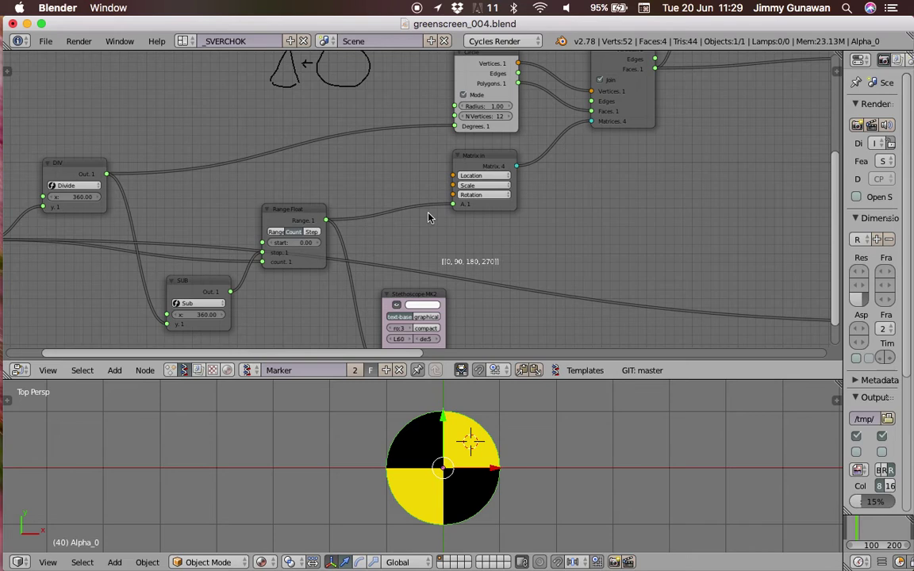
scroll(428, 218, "up", 4)
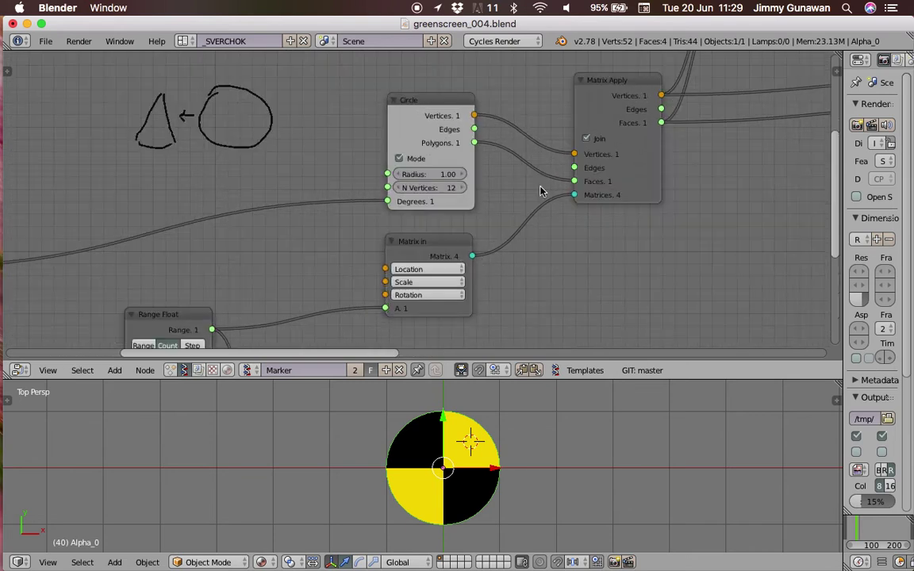
scroll(539, 190, "up", 2)
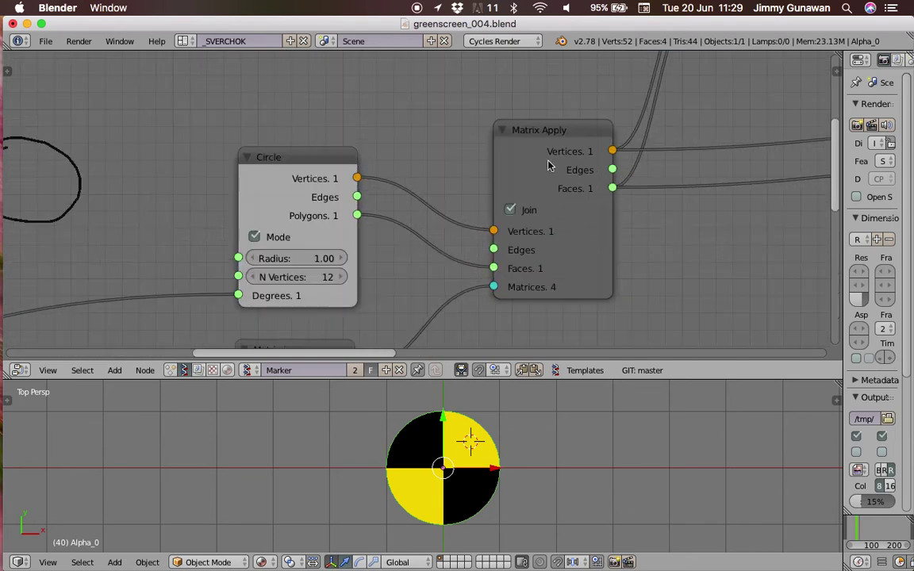
left_click(529, 211)
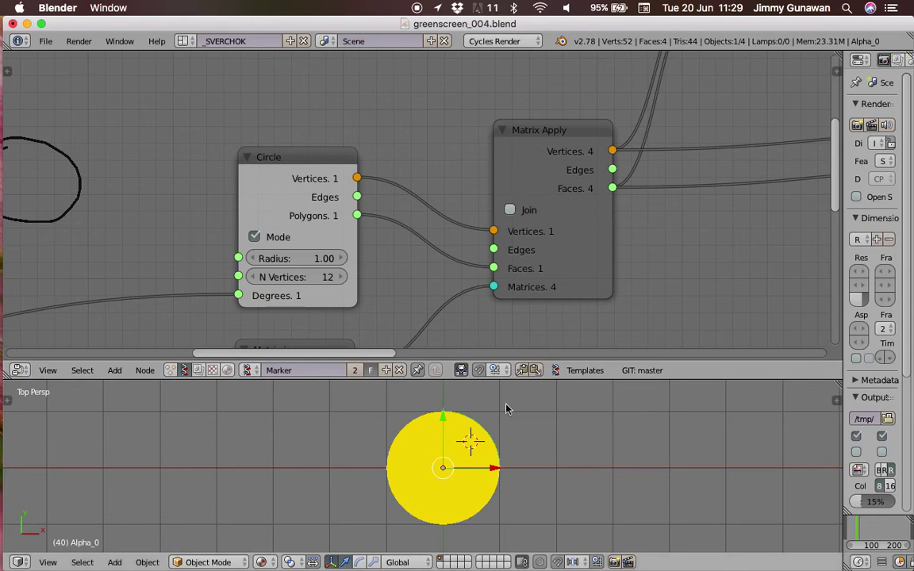
Step: Pull the four quarter-circle segments apart in the viewport, and re-enable Join on Matrix Apply
key("g")
left_click(532, 429)
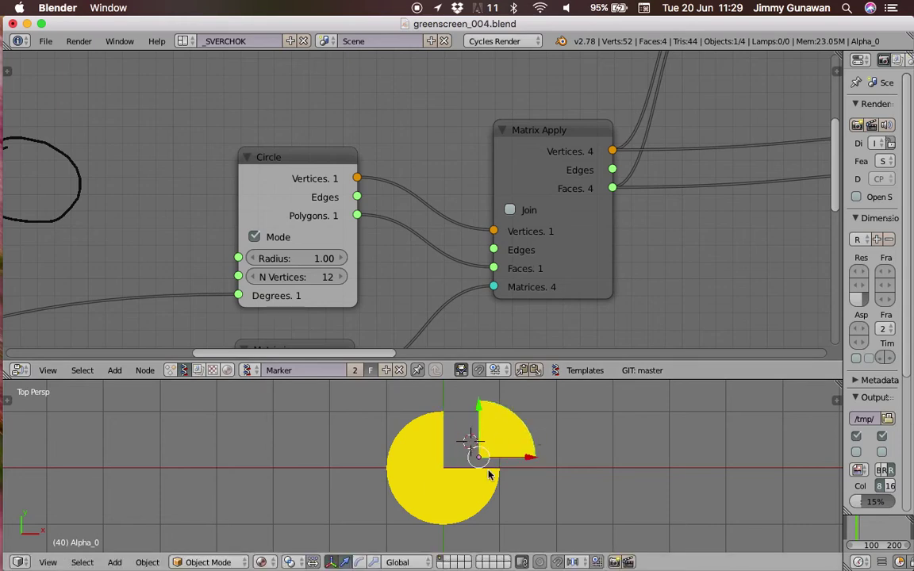
right_click(483, 489)
key("g")
left_click(509, 516)
right_click(421, 459)
key("g")
left_click(374, 423)
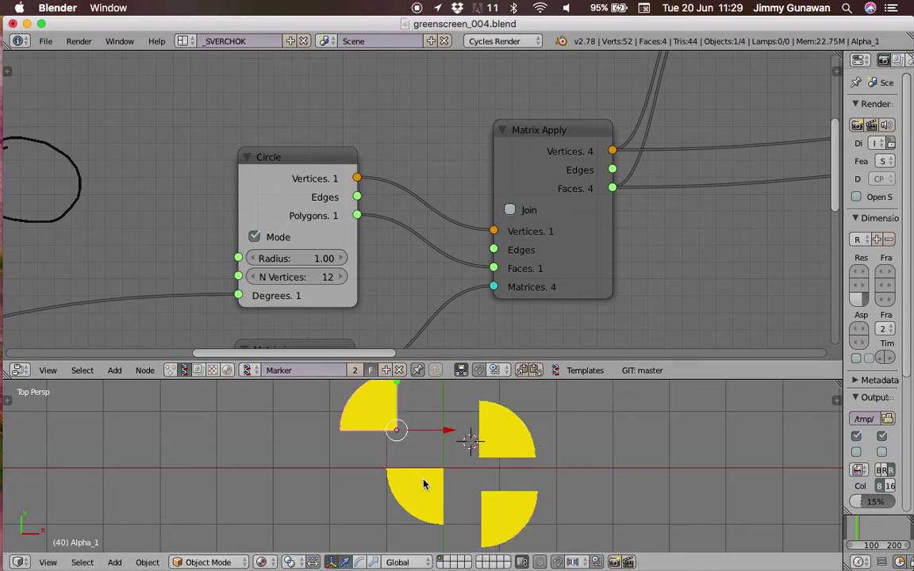
right_click(424, 483)
key("g")
left_click(370, 503)
left_click(517, 210)
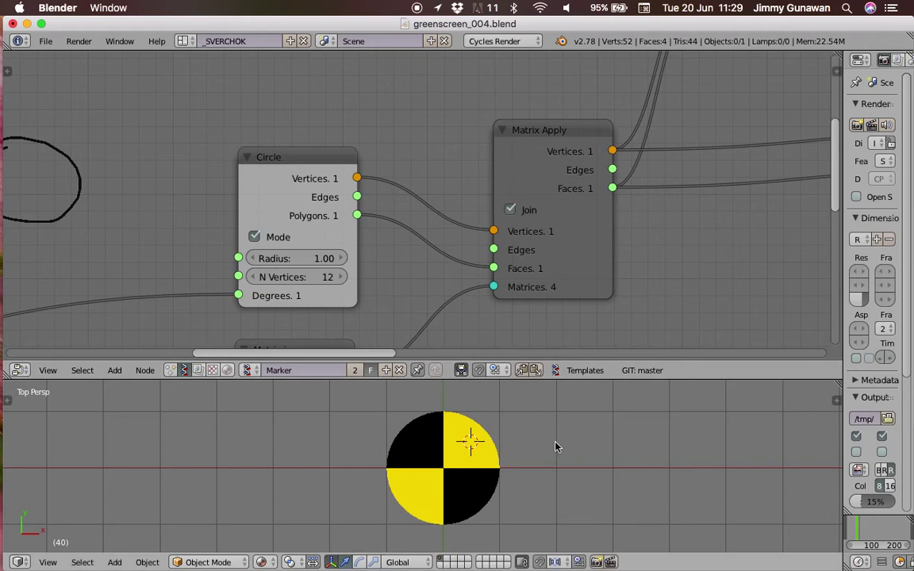
Step: Adjust the placement of the Viewer BMesh and Vertex color new nodes along their object link
scroll(604, 261, "down", 2)
middle_click_drag(604, 261, 233, 302)
left_click_drag(508, 127, 466, 134)
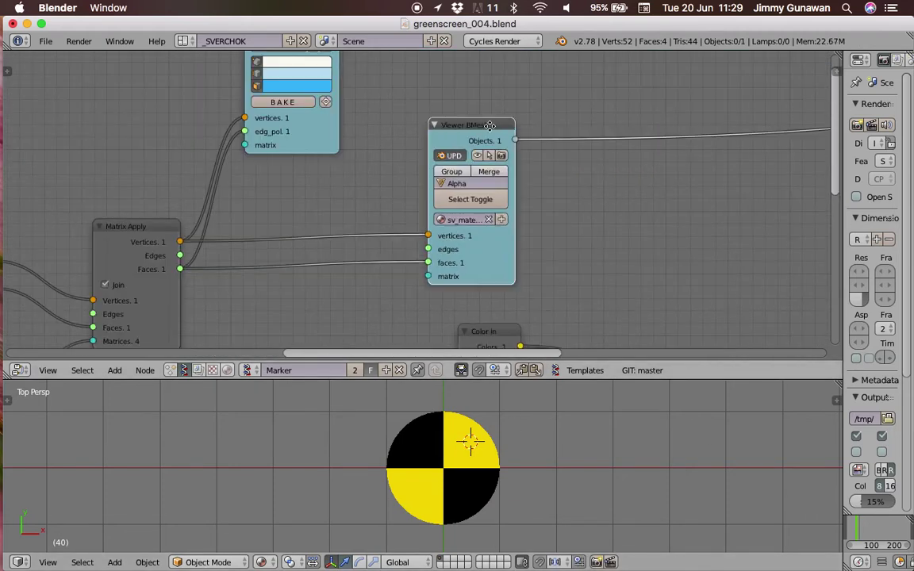
scroll(591, 193, "down", 3)
middle_click_drag(591, 192, 425, 254)
scroll(474, 177, "right", 10)
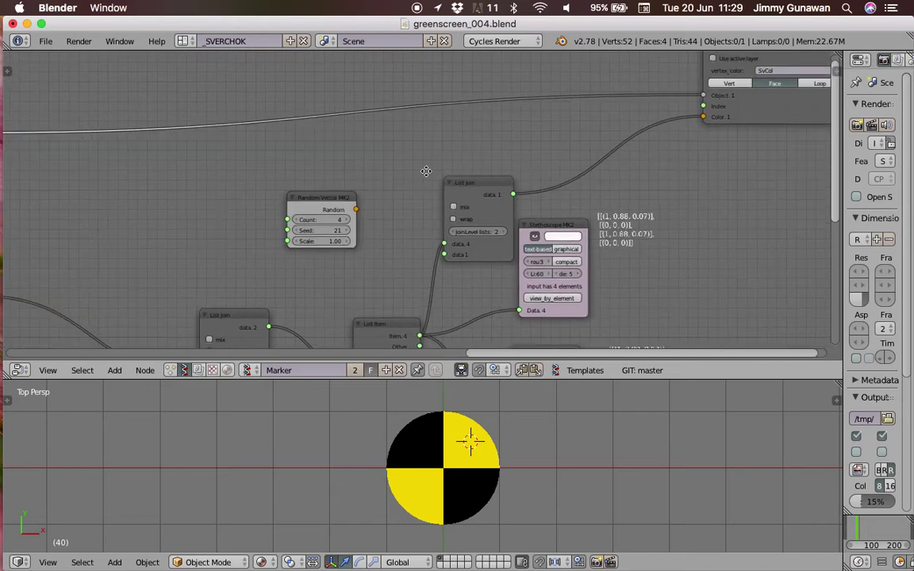
scroll(516, 196, "up", 1)
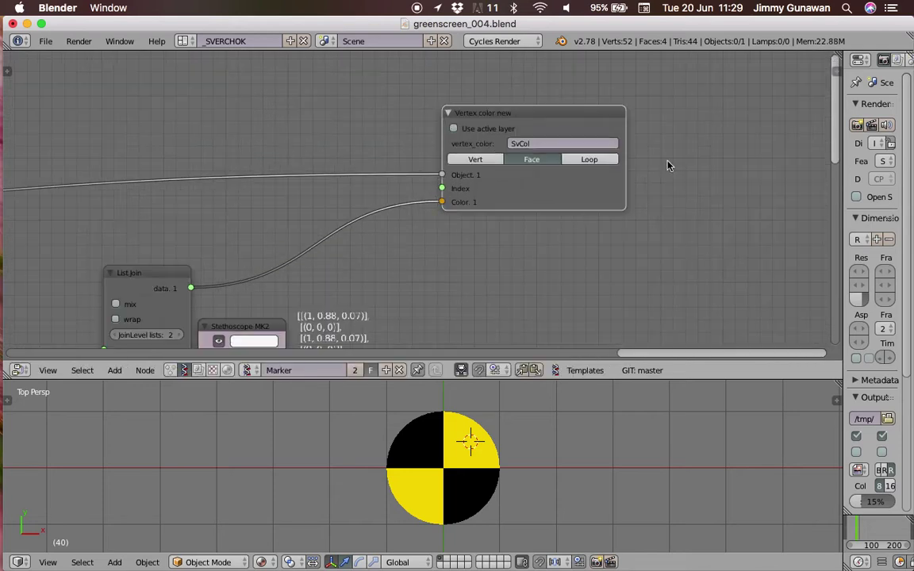
scroll(498, 198, "left", 3)
scroll(499, 198, "down", 2)
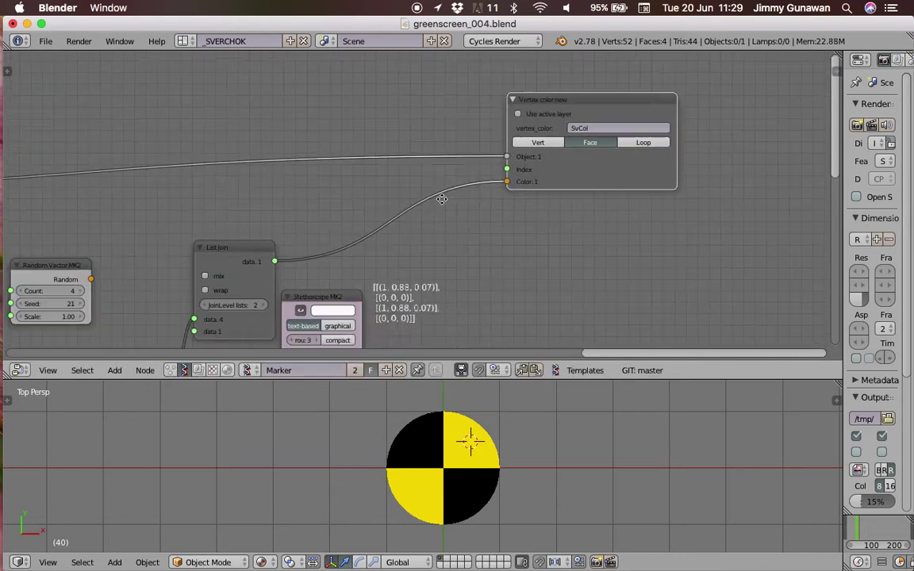
Step: Move the Stethoscope MK2 node clear of the level-2 List Join and set the current frame to 66
left_click_drag(407, 248, 495, 238)
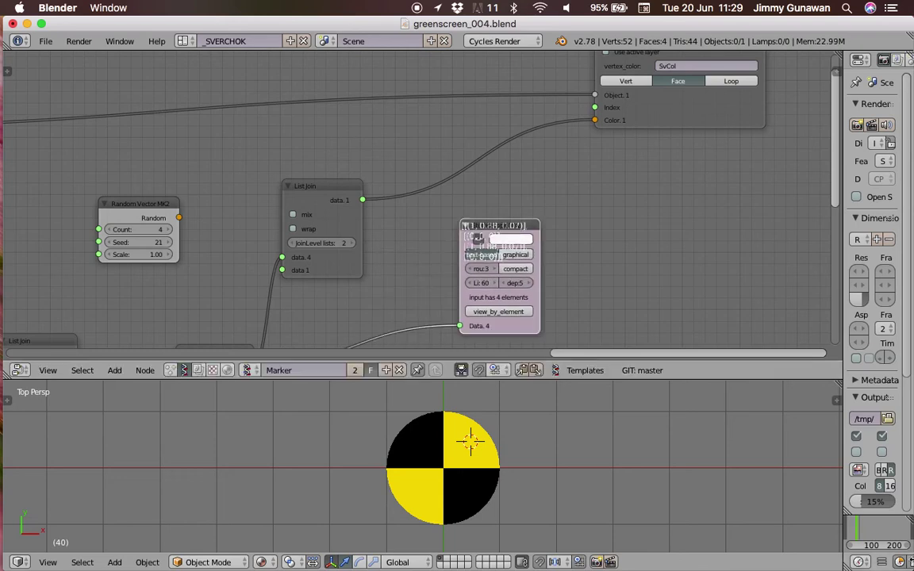
left_click(863, 536)
scroll(615, 257, "up", 5)
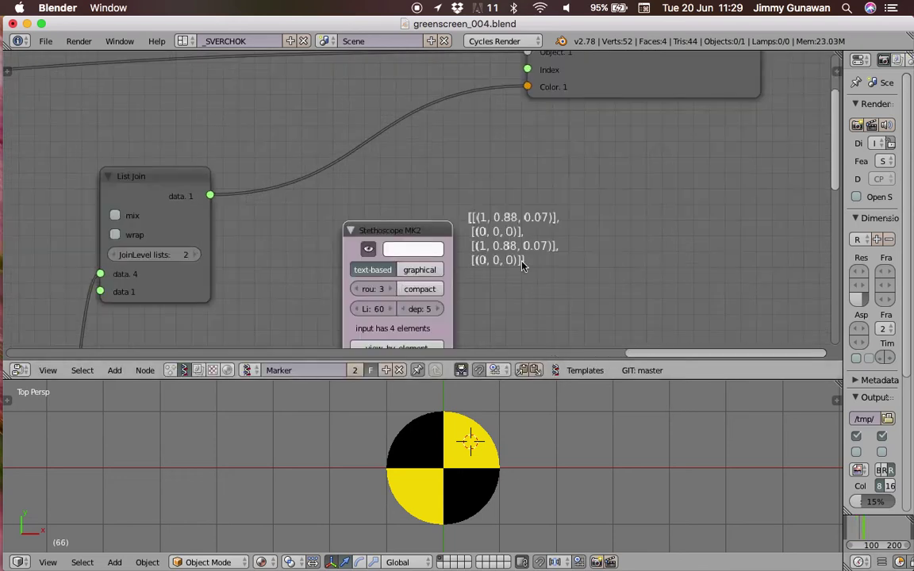
Step: Compare the Stethoscope's color list with the marker by placing the 3D cursor on its segments in turn
scroll(434, 167, "down", 3)
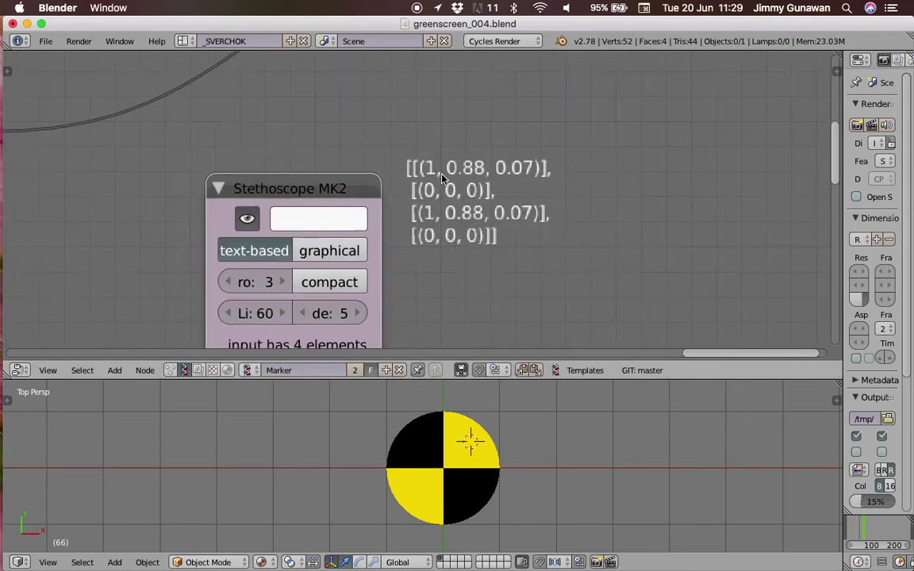
middle_click_drag(443, 177, 575, 163)
left_click(476, 471)
left_click(441, 485)
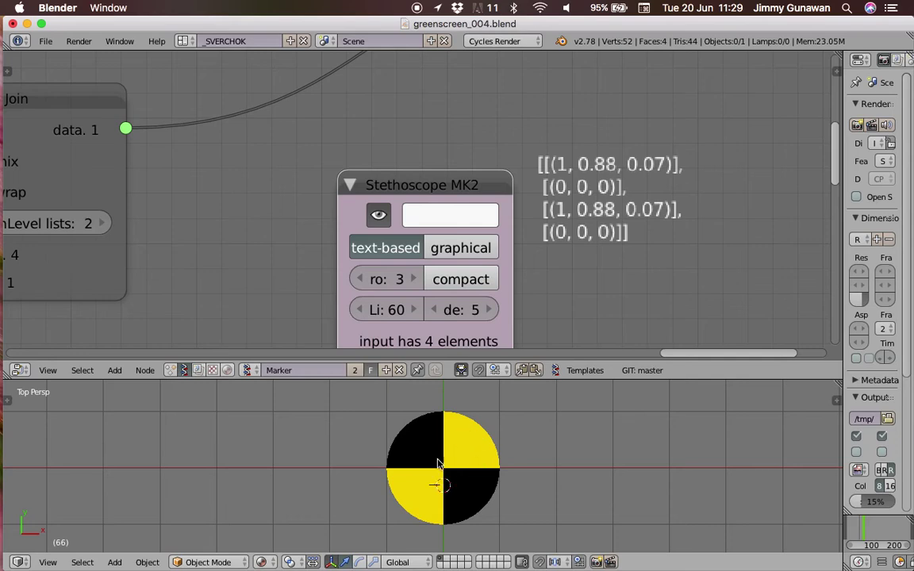
left_click(462, 442)
left_click(475, 439)
left_click(474, 489)
left_click(472, 450)
left_click(473, 490)
left_click(435, 490)
left_click(415, 440)
Step: Move the level-2 List Join nearer its Stethoscope and line up List Item with the level-1 List Join
scroll(536, 217, "down", 2)
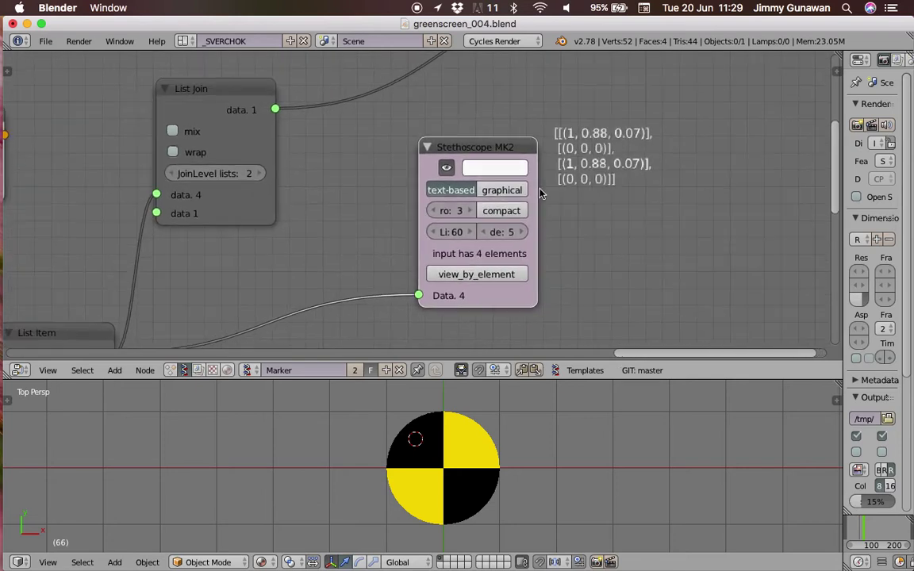
scroll(556, 230, "down", 4)
scroll(572, 242, "left", 3)
left_click_drag(409, 145, 508, 116)
scroll(465, 196, "down", 2)
middle_click_drag(464, 196, 648, 108)
left_click_drag(452, 225, 463, 198)
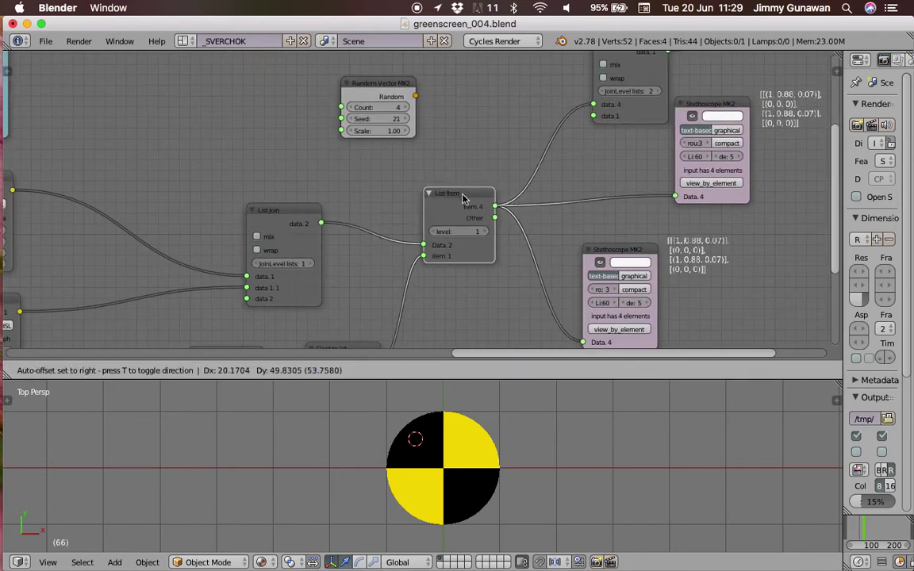
middle_click_drag(399, 266, 495, 169)
left_click_drag(533, 121, 526, 150)
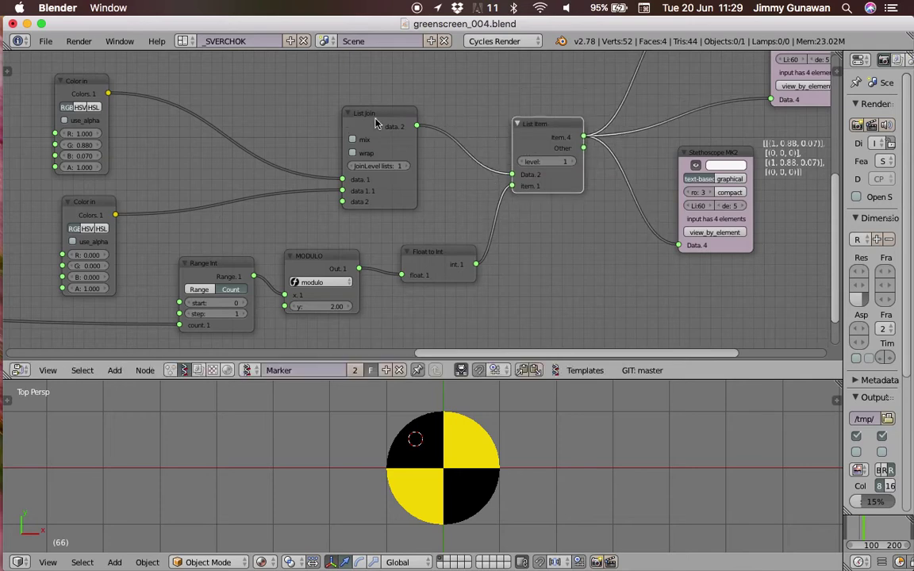
Step: Move the yellow and black Color in nodes closer to the List Join node they feed
scroll(357, 127, "left", 5)
scroll(357, 127, "up", 2)
left_click_drag(163, 127, 245, 103)
left_click_drag(187, 254, 252, 208)
scroll(309, 161, "up", 1)
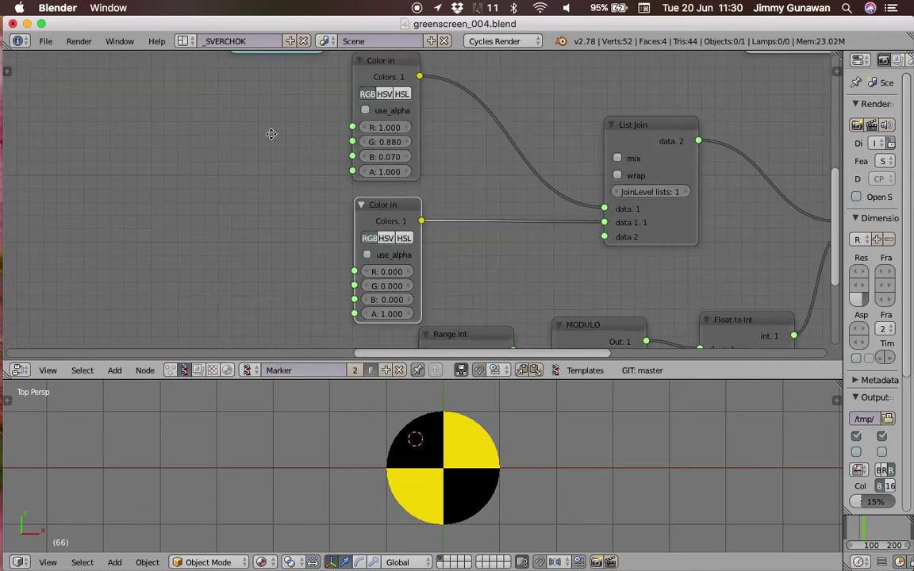
Step: Annotate the yellow Color in node with a handwritten "y" and the black Color in node with a "B"
middle_click_drag(271, 134, 292, 167)
mouse_move(298, 143)
left_mouse_down()
mouse_move(312, 162)
mouse_move(318, 156)
left_mouse_up()
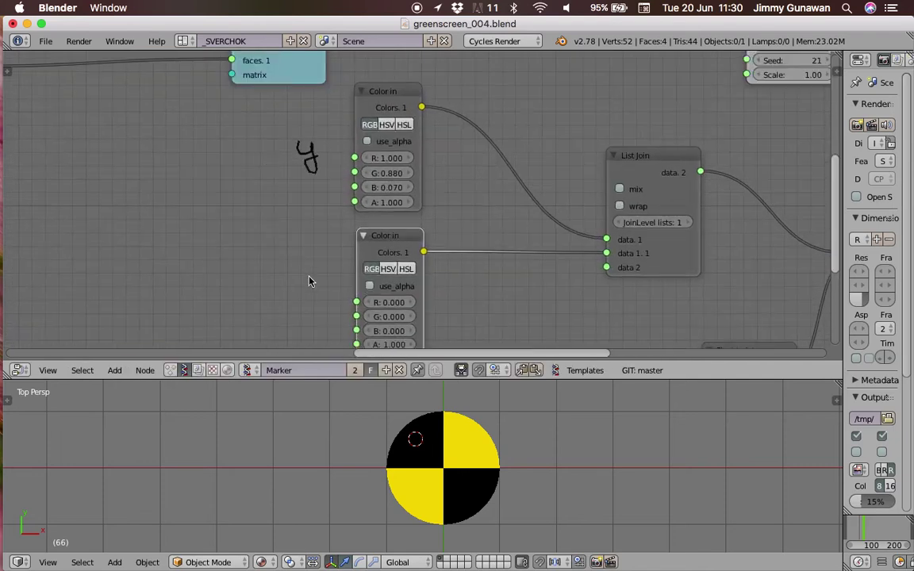
left_click_drag(310, 318, 315, 324)
Step: Move the level-1 List Join closer to the two Color in nodes and adjust the List Item position
middle_click_drag(458, 135, 265, 114)
left_click_drag(450, 148, 426, 121)
left_click_drag(667, 182, 673, 204)
middle_click_drag(674, 204, 653, 189)
middle_click_drag(483, 162, 476, 181)
left_click_drag(377, 122, 371, 118)
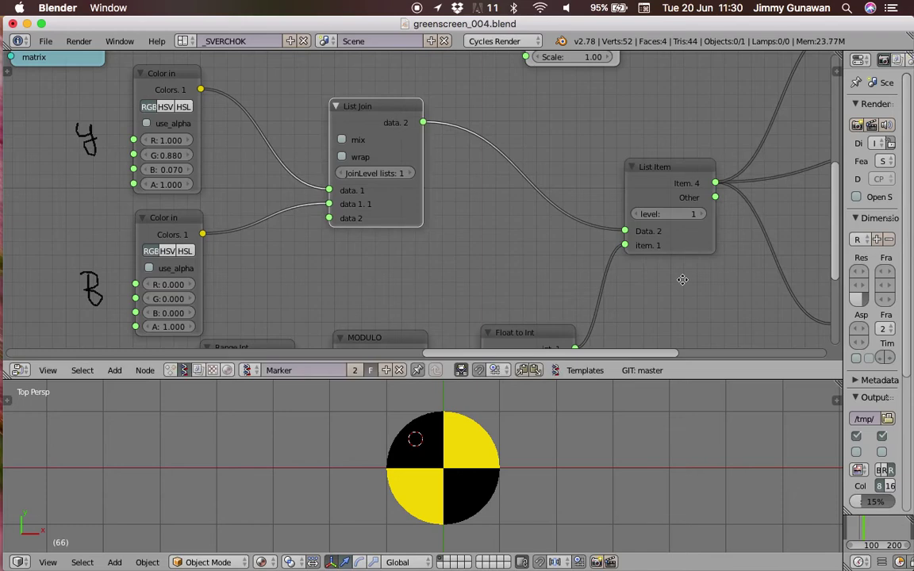
Step: Tidy the spacing of the Range Int, MODULO and Float to Int nodes that feed List Item
middle_click_drag(683, 279, 622, 213)
left_click_drag(489, 276, 495, 263)
middle_click_drag(333, 321, 361, 266)
left_click(229, 248)
scroll(214, 254, "down", 3)
middle_click_drag(214, 255, 274, 238)
left_click_drag(445, 219, 453, 214)
scroll(453, 214, "up", 2)
left_click_drag(326, 227, 343, 223)
Step: Duplicate the Stethoscope MK2 node, place the copy beside Float to Int and connect the int output to its Data input
scroll(345, 223, "up", 2)
middle_click_drag(443, 226, 398, 247)
middle_click_drag(532, 210, 418, 233)
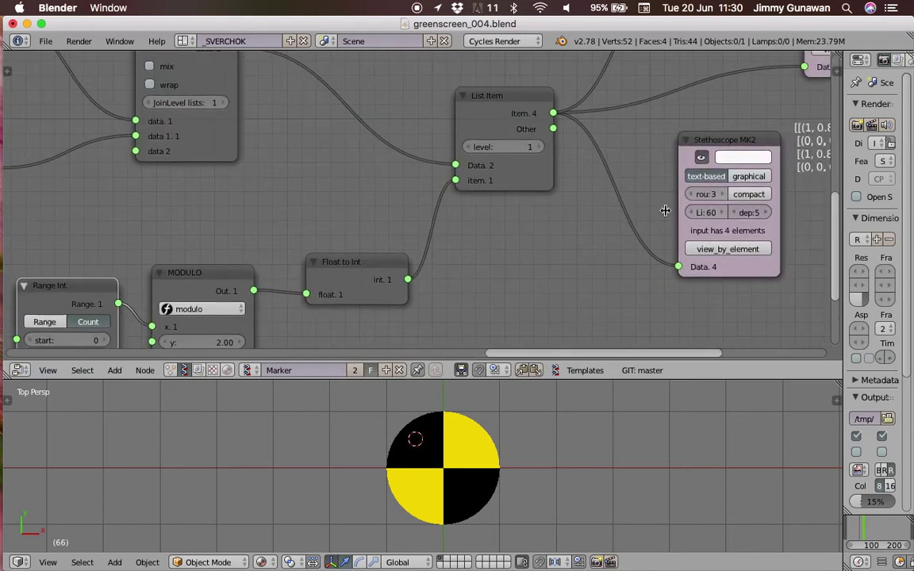
left_click(705, 144)
key("shift+d")
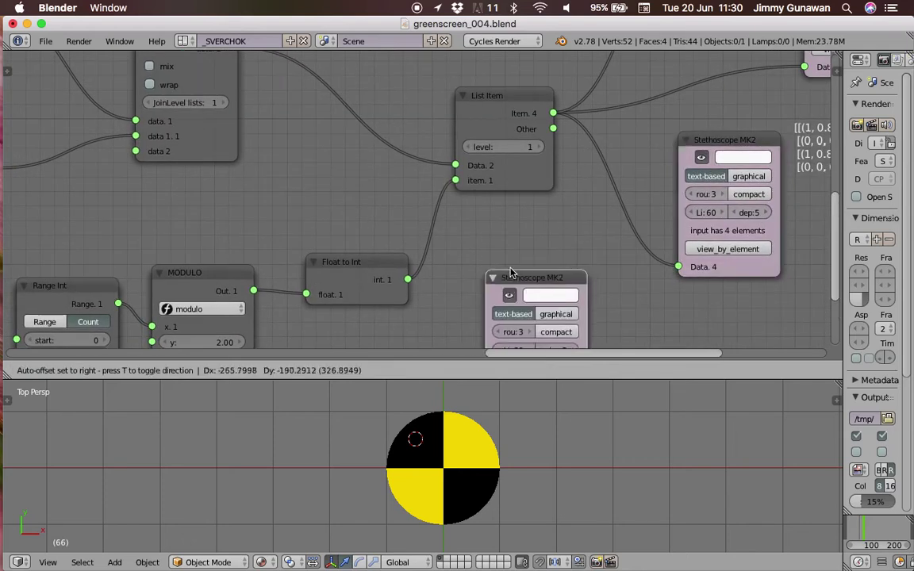
left_click(507, 269)
middle_click_drag(442, 277, 488, 211)
left_click_drag(456, 214, 529, 325)
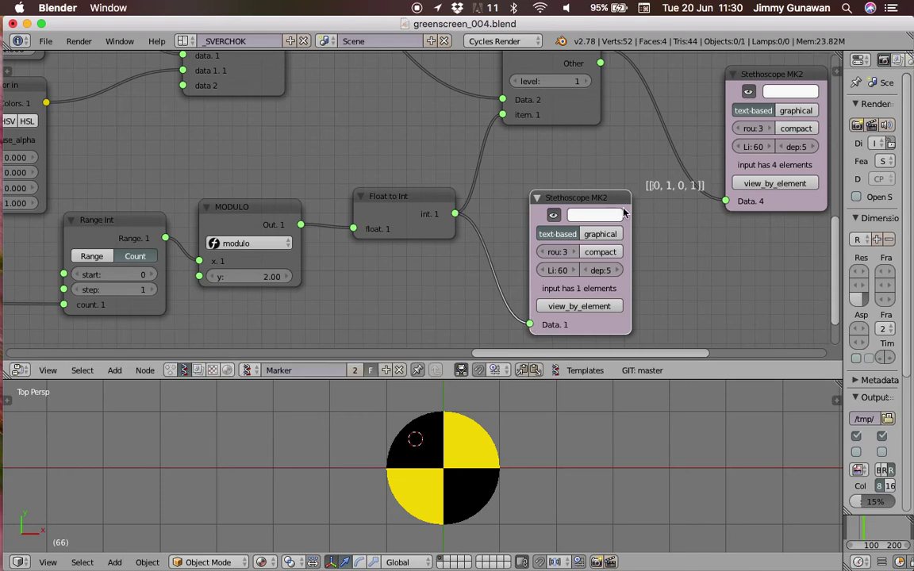
Step: Compare the new Stethoscope's index list with the marker by placing the 3D cursor on its black and yellow segments
middle_click_drag(615, 199, 435, 222)
scroll(434, 222, "up", 3)
left_click(511, 438)
left_click(429, 438)
left_click(461, 432)
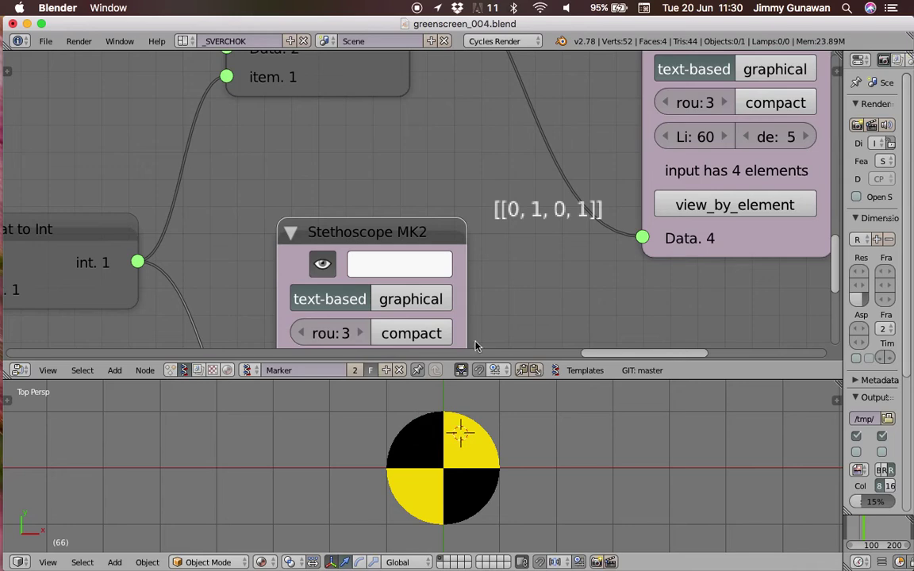
scroll(504, 230, "down", 6)
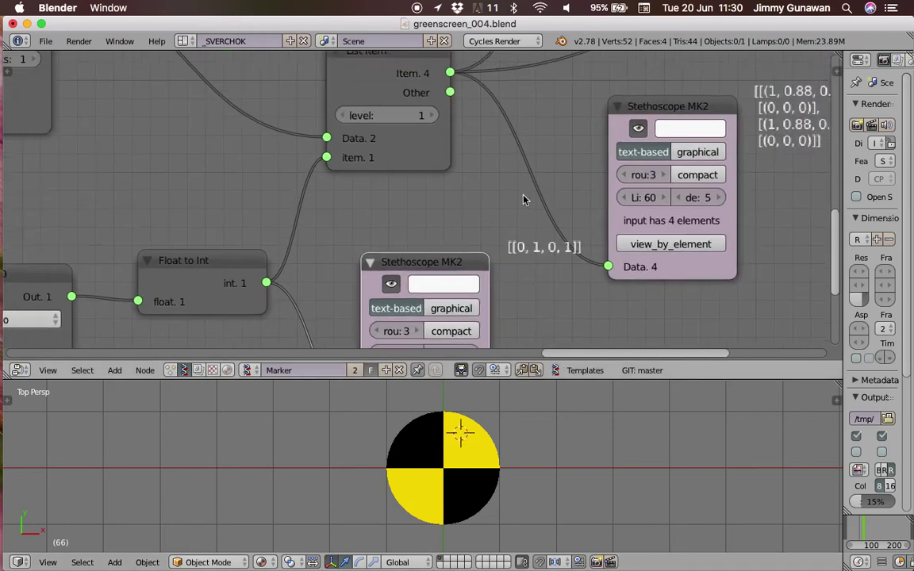
Step: Nudge List Item upward and move the Vertex color new node closer to the level-2 List Join
scroll(504, 230, "down", 1)
middle_click_drag(484, 153, 435, 218)
left_click_drag(384, 239, 394, 226)
scroll(421, 248, "up", 4)
middle_click_drag(432, 212, 343, 273)
scroll(444, 163, "up", 4)
scroll(444, 168, "up", 1)
scroll(472, 172, "down", 5)
scroll(343, 273, "down", 2)
middle_click_drag(483, 124, 457, 157)
middle_click_drag(510, 86, 478, 159)
left_click_drag(480, 129, 484, 117)
scroll(587, 153, "down", 1)
middle_click_drag(592, 155, 507, 207)
left_click_drag(710, 150, 666, 168)
scroll(654, 163, "up", 1)
scroll(412, 181, "left", 5)
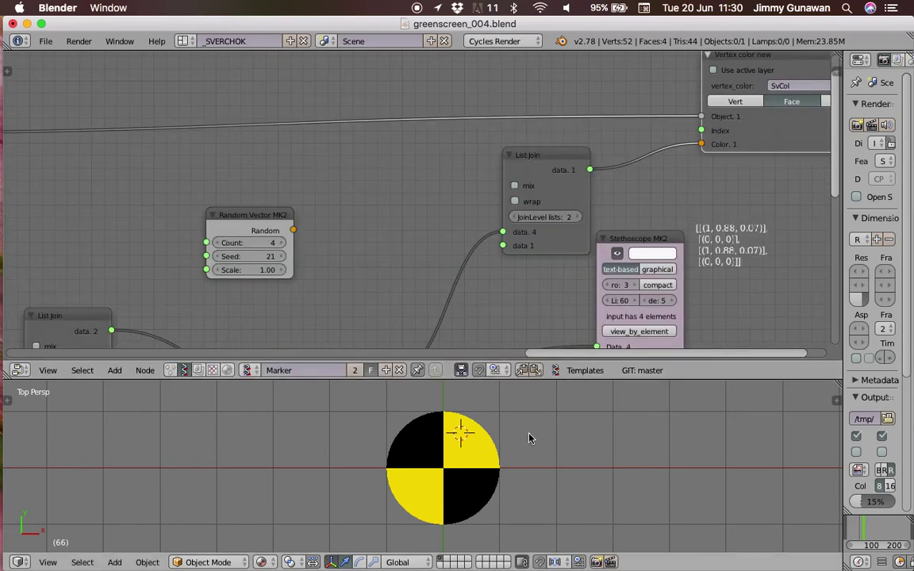
Step: Select the marker object in the 3D view and display its sv_material shader nodes in the node editor
scroll(428, 272, "down", 3)
scroll(427, 301, "left", 10)
scroll(479, 256, "down", 2)
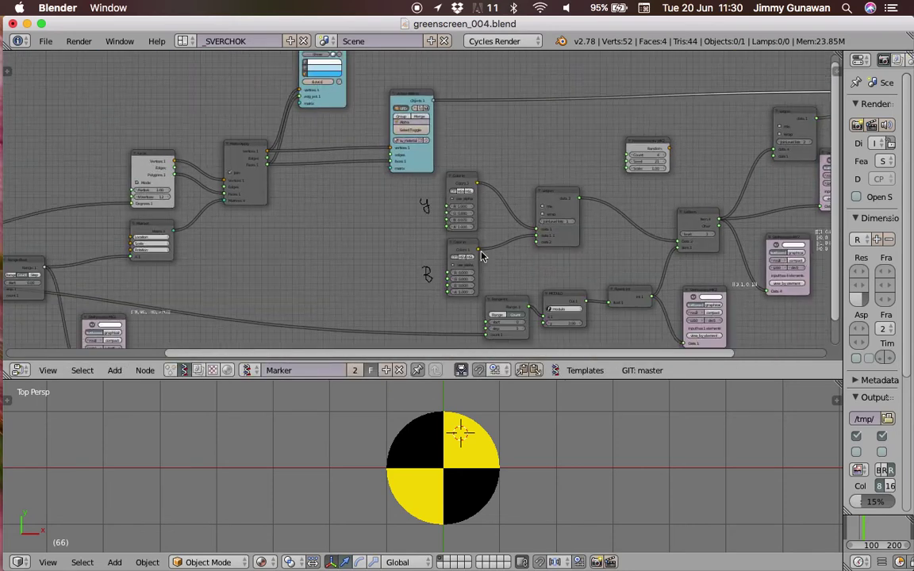
right_click(468, 442)
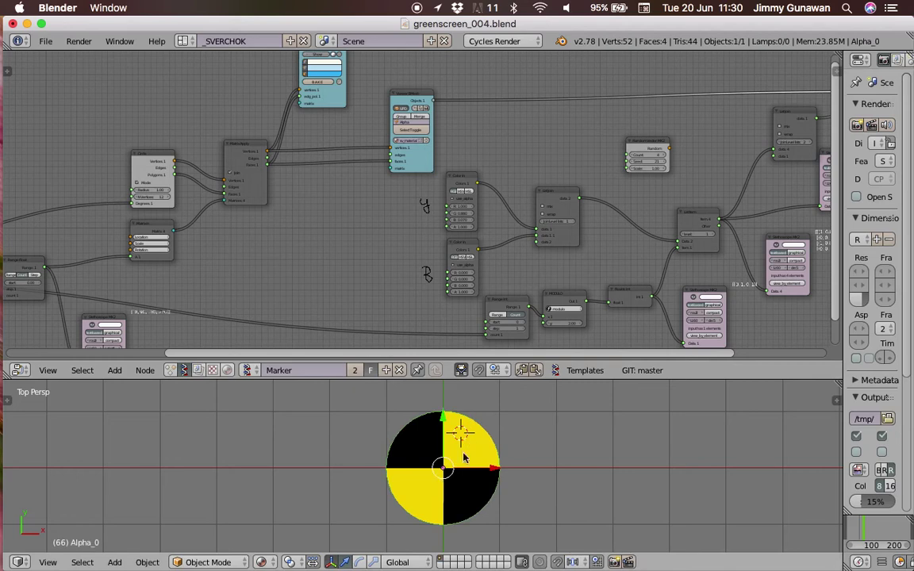
left_click(228, 371)
key("Home")
scroll(422, 268, "up", 5)
Step: Line up the Attribute and Diffuse BSDF nodes of sv_material
left_click_drag(397, 212, 420, 197)
left_click_drag(255, 205, 249, 184)
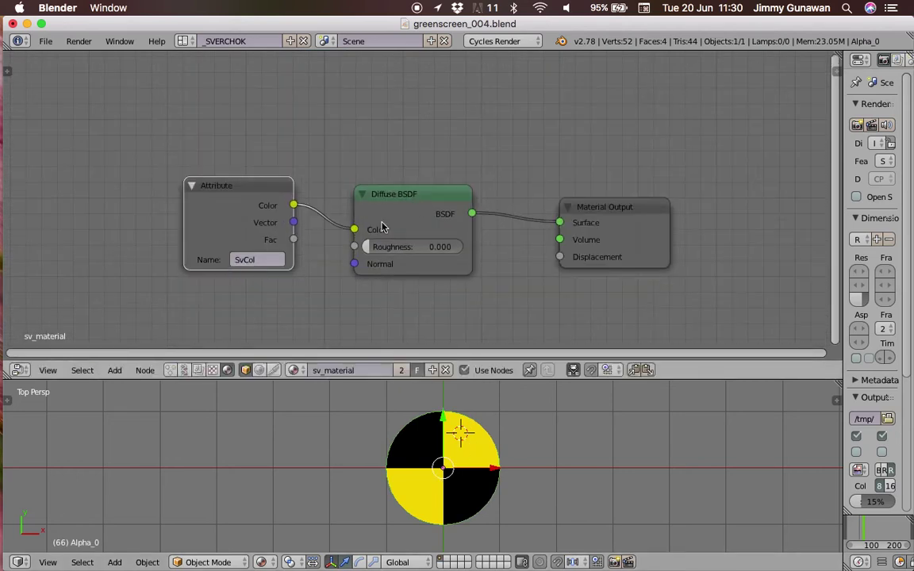
left_click_drag(373, 225, 378, 215)
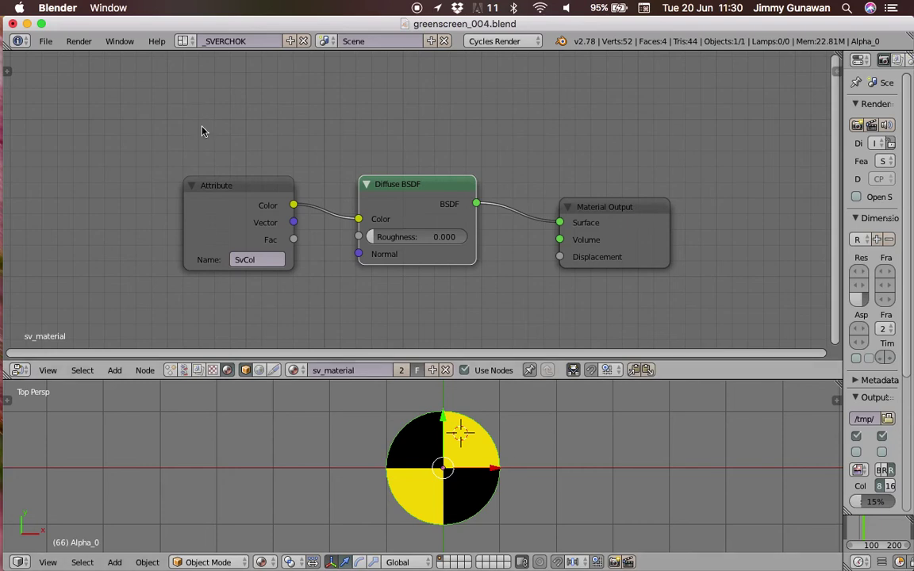
Step: Open the recent file marker_placement_002.blend and bring its Grid Mesh node into view
left_click(45, 40)
mouse_move(83, 86)
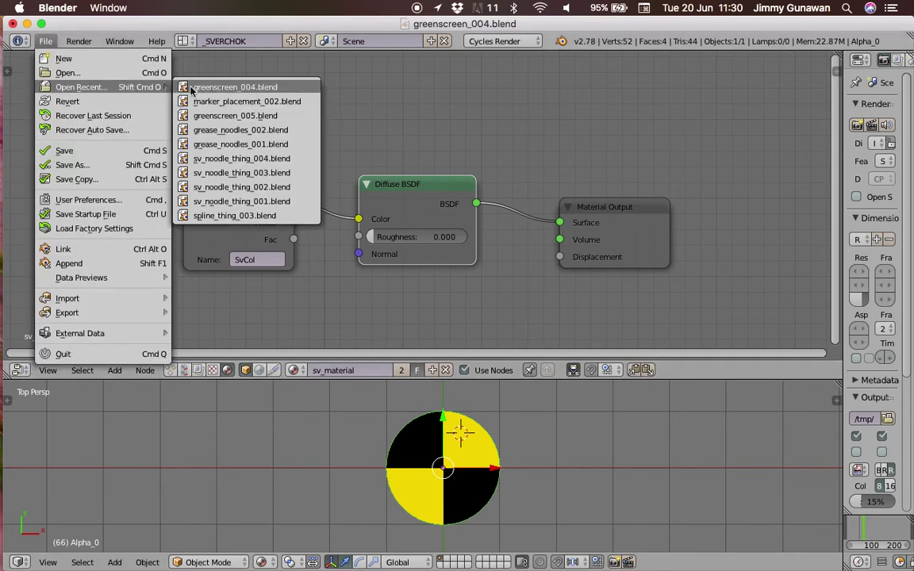
left_click(265, 101)
scroll(311, 201, "up", 4)
Step: Try several division counts on the Grid Mesh node, ending with X Divisions 2 and Y Divisions 4
left_click(307, 194)
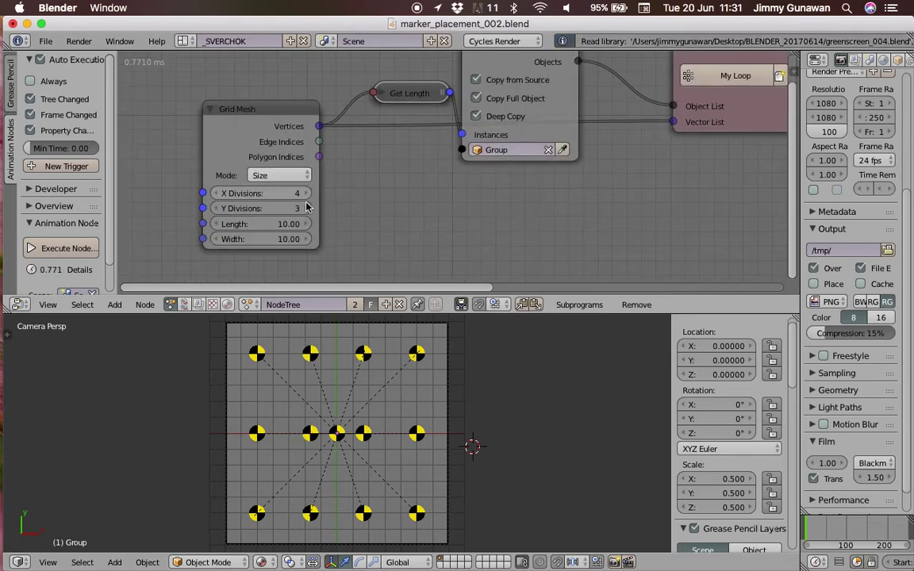
left_click(306, 207)
left_click(306, 208)
left_click(306, 208)
left_click(215, 194)
left_click(215, 208)
left_click(215, 208)
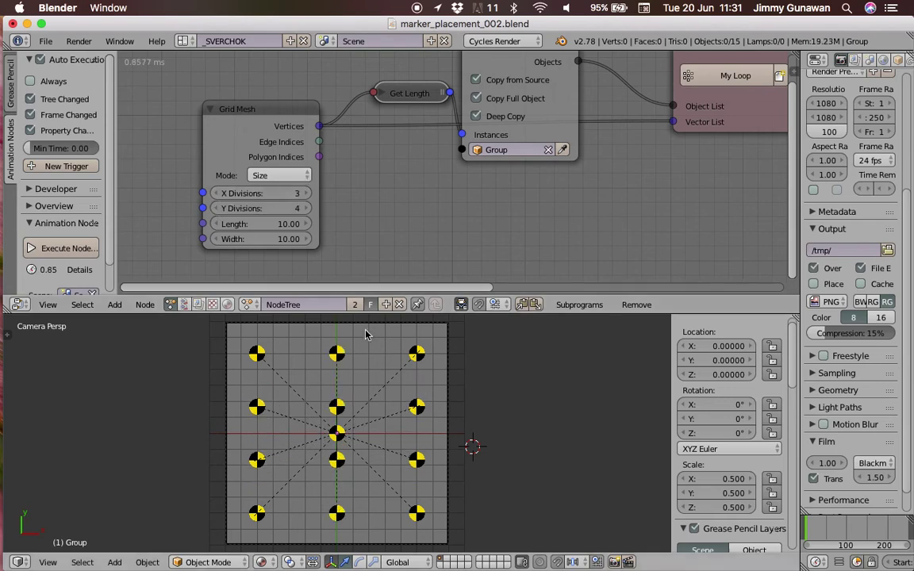
left_click(215, 193)
Step: Select the original marker group at the grid's centre and move it to layer 2
right_click(337, 431)
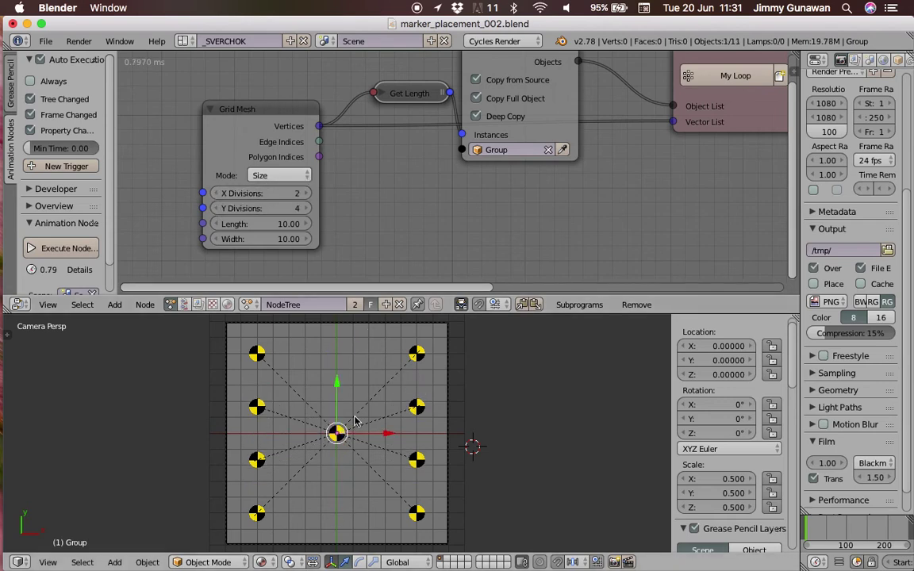
key("g")
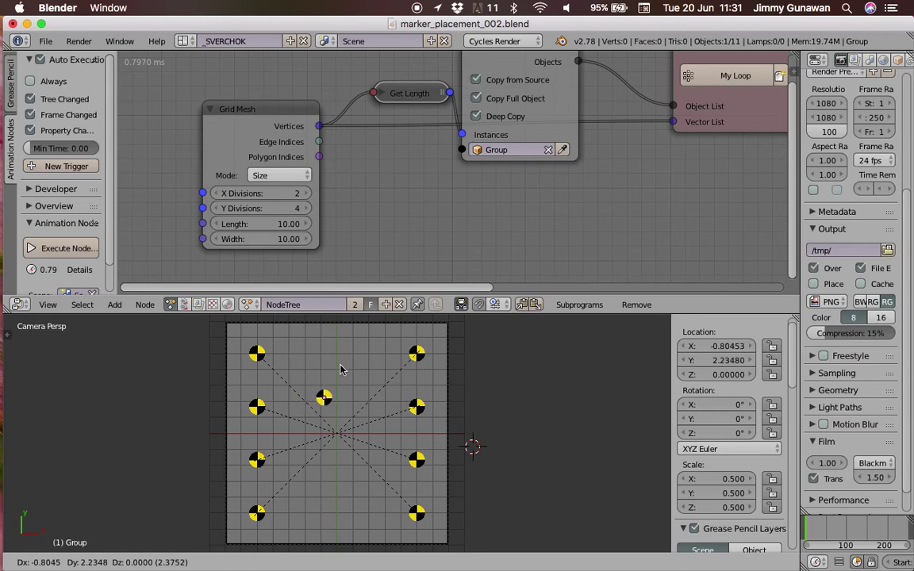
right_click(350, 370)
key("m")
key("2")
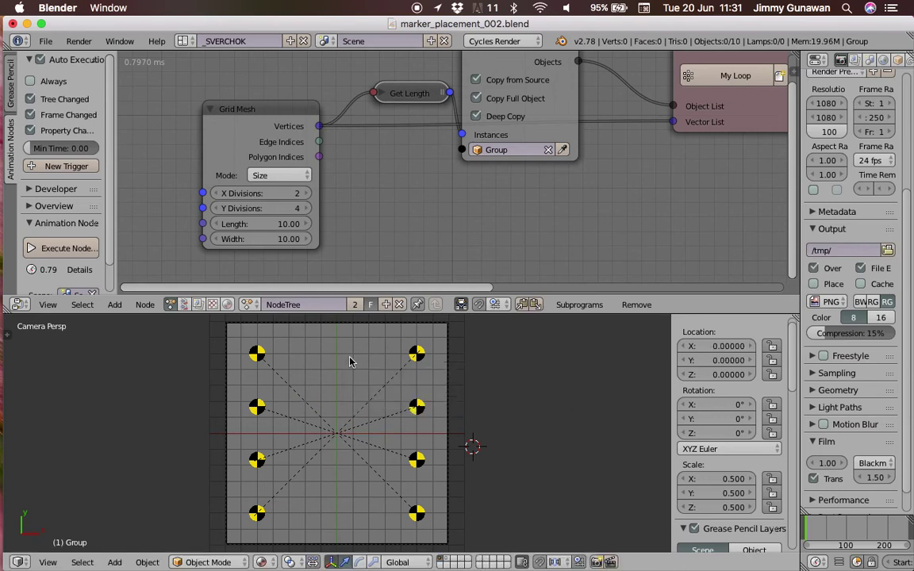
Step: Set the Grid Mesh node to X Divisions 3 and Y Divisions 3
left_click(306, 194)
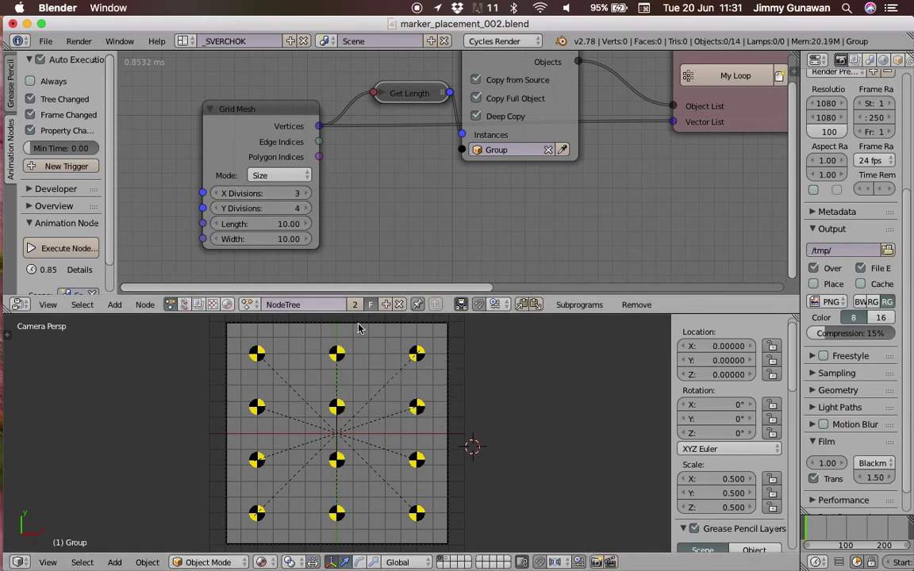
left_click(215, 207)
Step: Preview the marker grid in Rendered viewport shading and switch the viewport to Solid shading
left_click(261, 562)
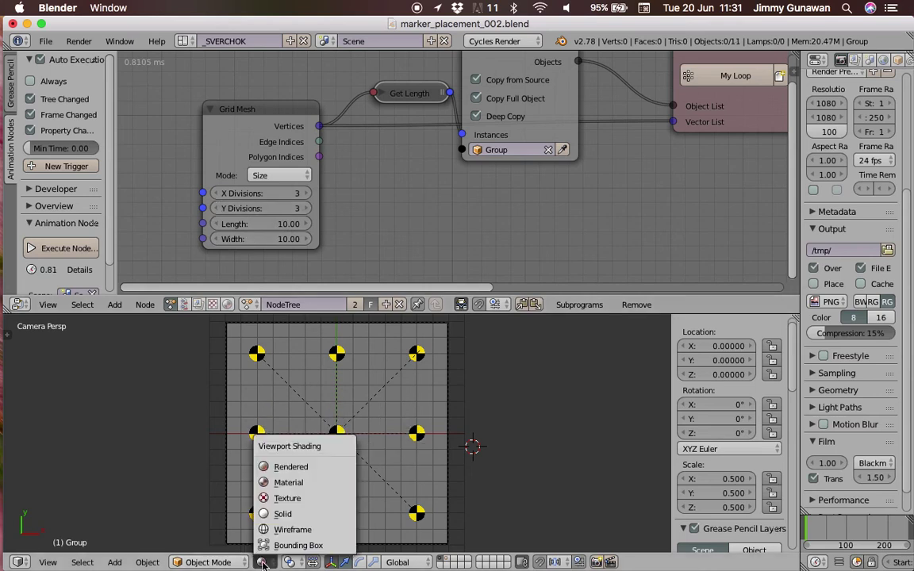
left_click(274, 419)
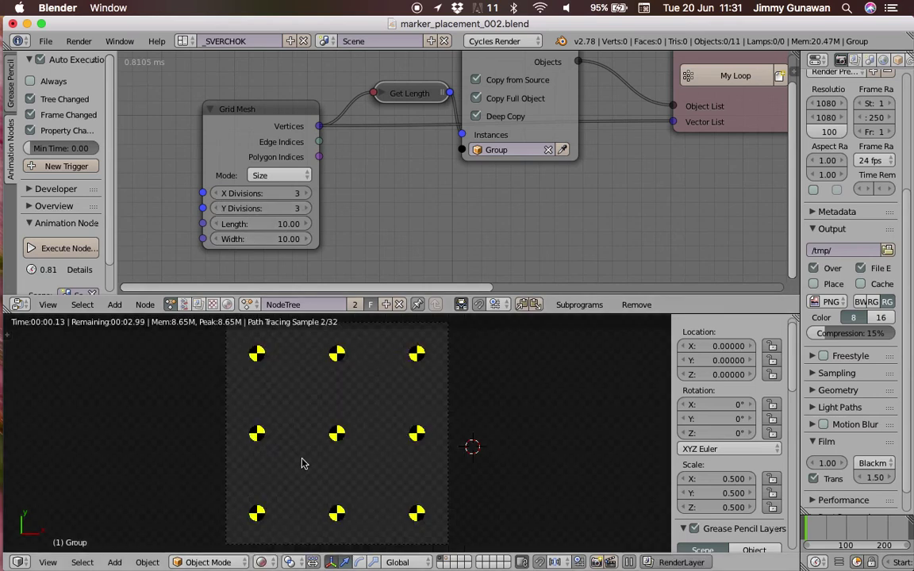
left_click(261, 561)
left_click(306, 510)
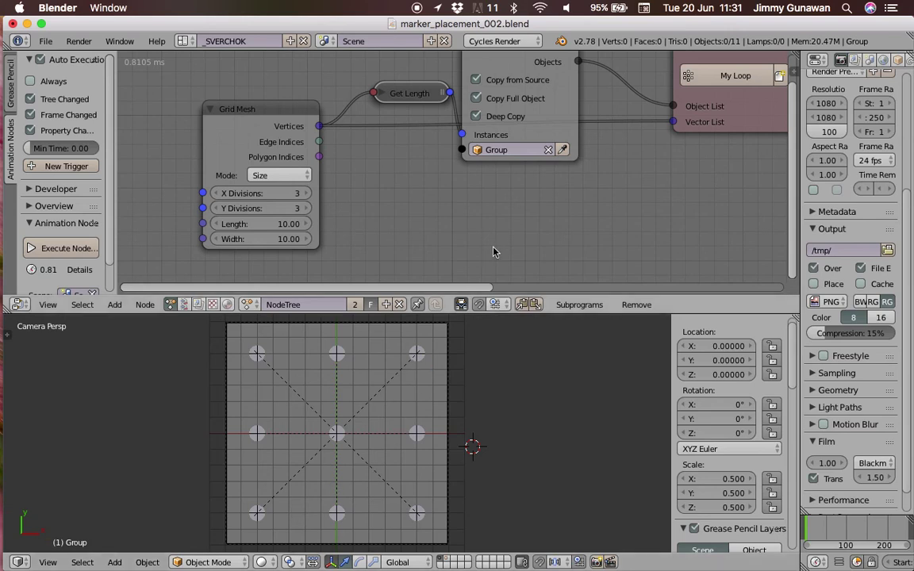
Step: Space out the Grid Mesh, Object Instancer and Invoke Subprogram nodes so their links are easier to read
scroll(463, 239, "right", 3)
scroll(463, 246, "up", 2)
scroll(466, 248, "down", 3, "ctrl")
middle_click_drag(457, 247, 437, 234)
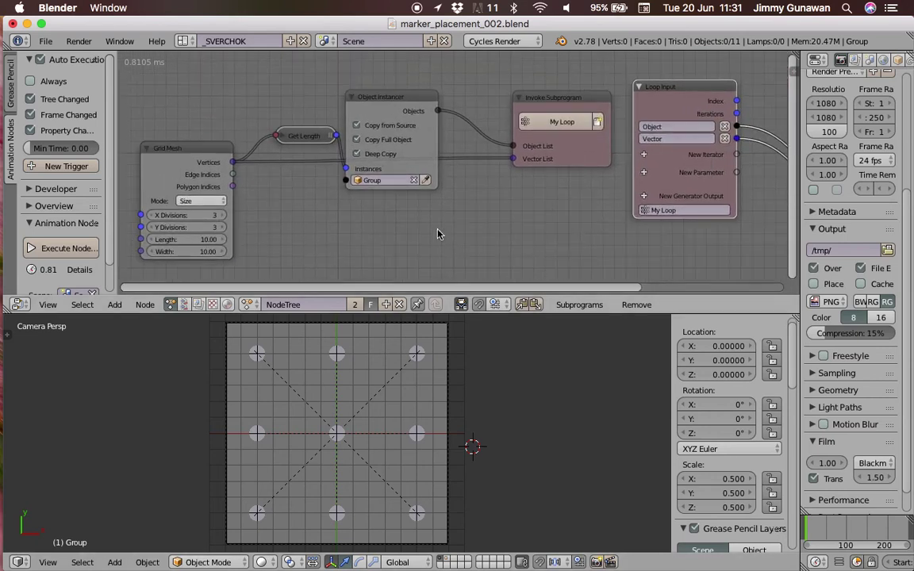
left_click_drag(387, 110, 397, 87)
middle_click_drag(398, 87, 422, 91)
left_click_drag(424, 92, 440, 82)
left_click_drag(529, 111, 523, 130)
left_click_drag(214, 156, 224, 172)
Step: Rearrange the Loop Input and Object Transforms Output nodes so they sit side by side, clear of Invoke Subprogram
middle_click_drag(587, 192, 172, 177)
left_click_drag(492, 123, 529, 107)
left_click_drag(319, 81, 416, 113)
scroll(467, 192, "down", 3)
scroll(524, 173, "left", 3)
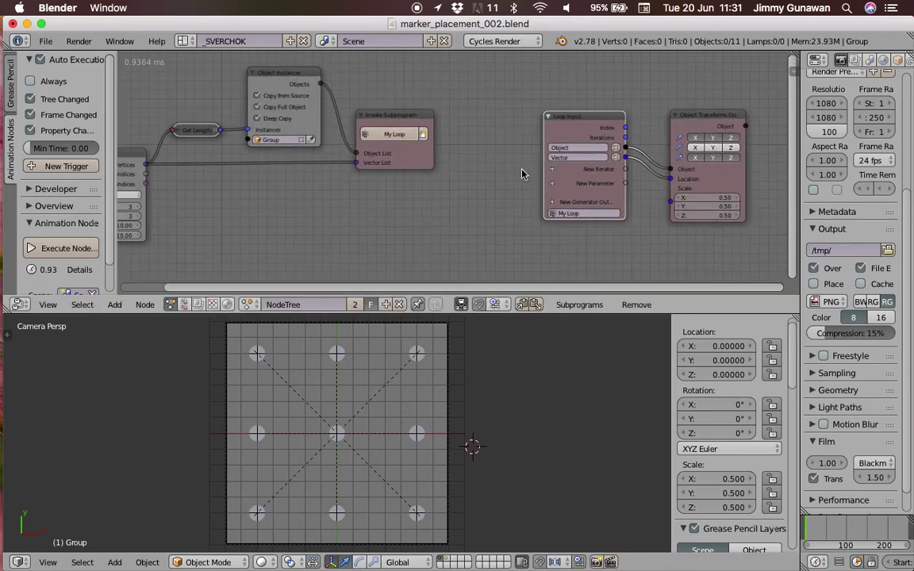
Step: Delete the My Loop Invoke Subprogram node and the Loop Input node
left_click(426, 145)
middle_click_drag(427, 145, 450, 161)
key("x")
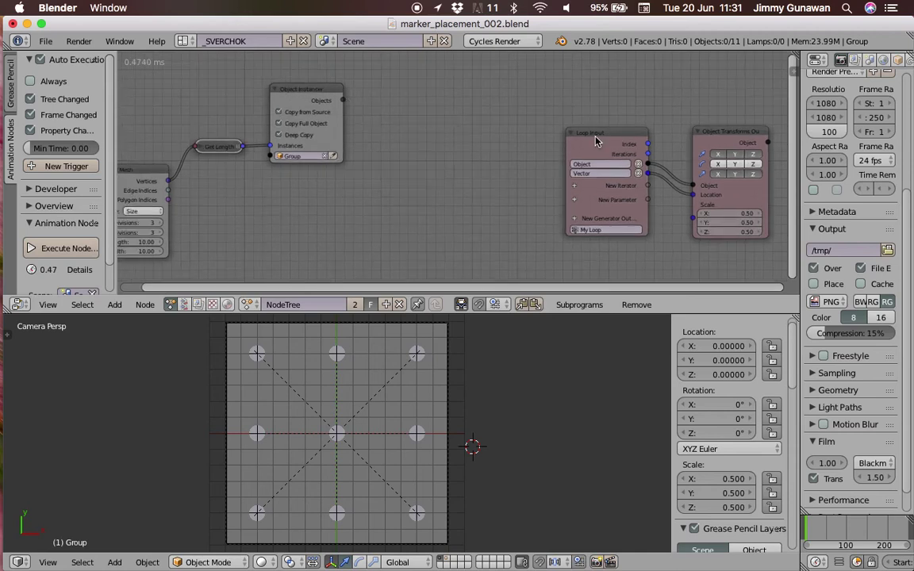
left_click(596, 138)
key("x")
Step: Move Object Transforms Output next to Object Instancer, feeding it the instancer's Objects and the Grid Mesh Vertices as Locations
left_click_drag(712, 132, 566, 102)
left_click_drag(353, 100, 547, 154)
left_click_drag(182, 183, 547, 173)
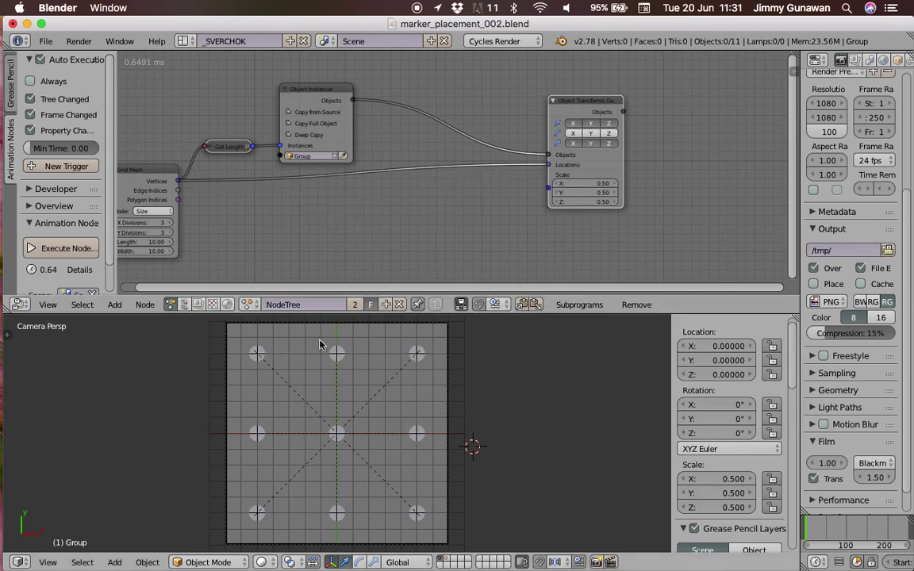
left_click_drag(565, 104, 458, 136)
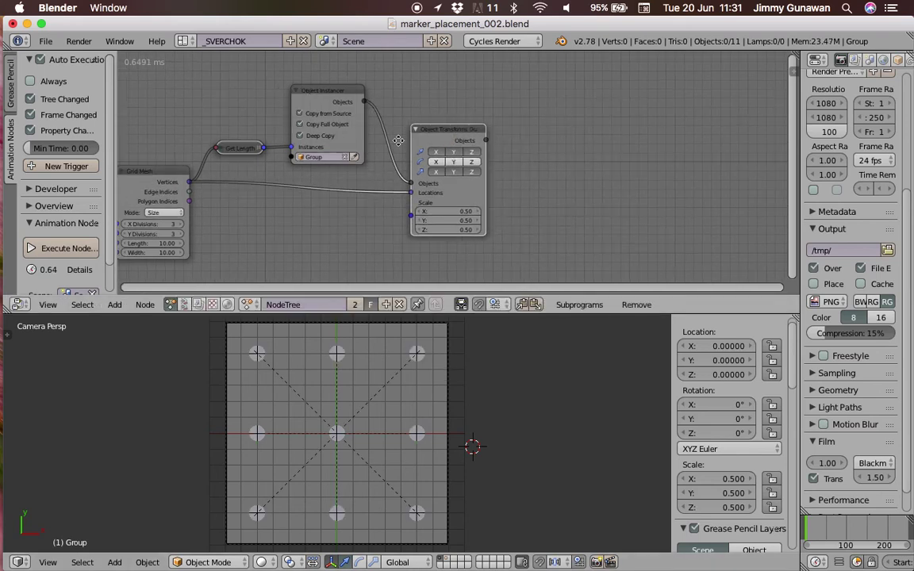
key("Home")
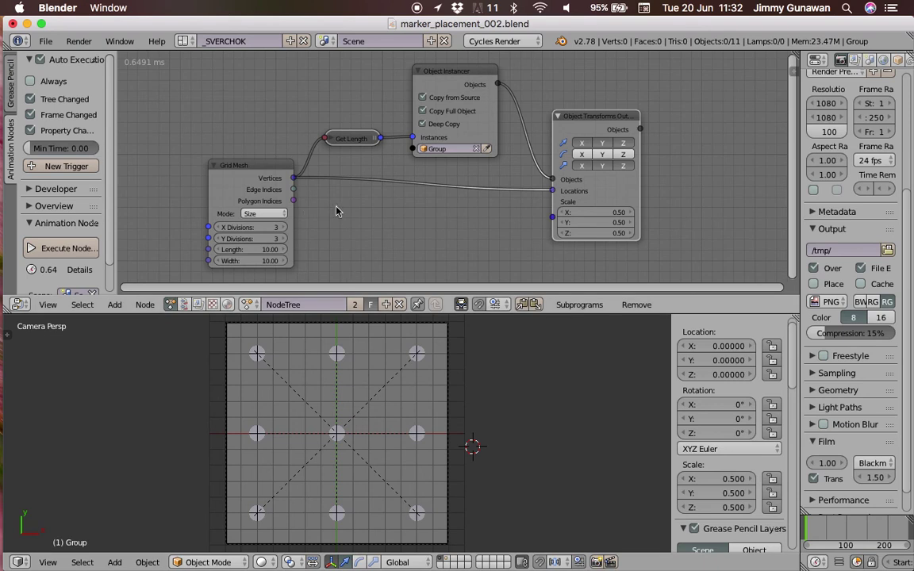
Step: Start a new file from the startup scene with the default cube
left_click(46, 42)
left_click(57, 70)
left_click(63, 65)
middle_click_drag(471, 421, 497, 424)
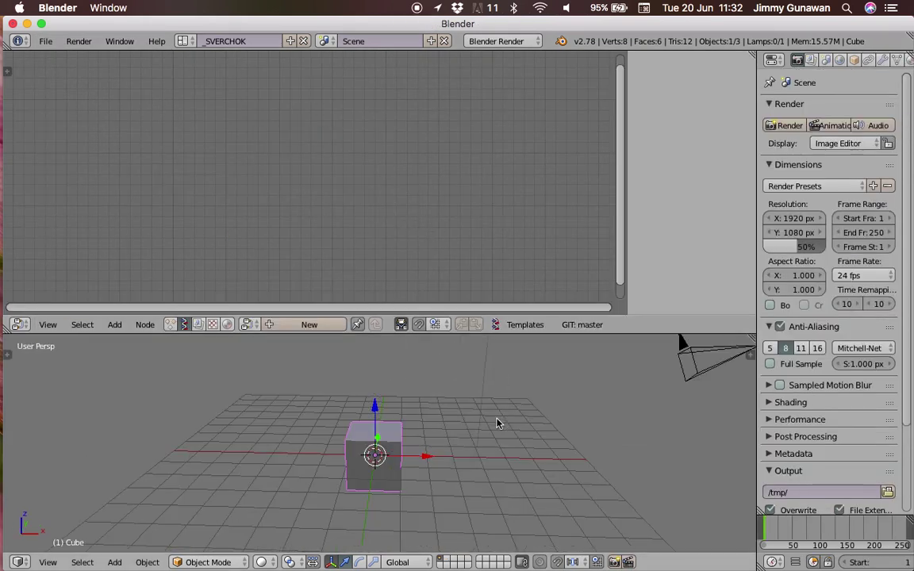